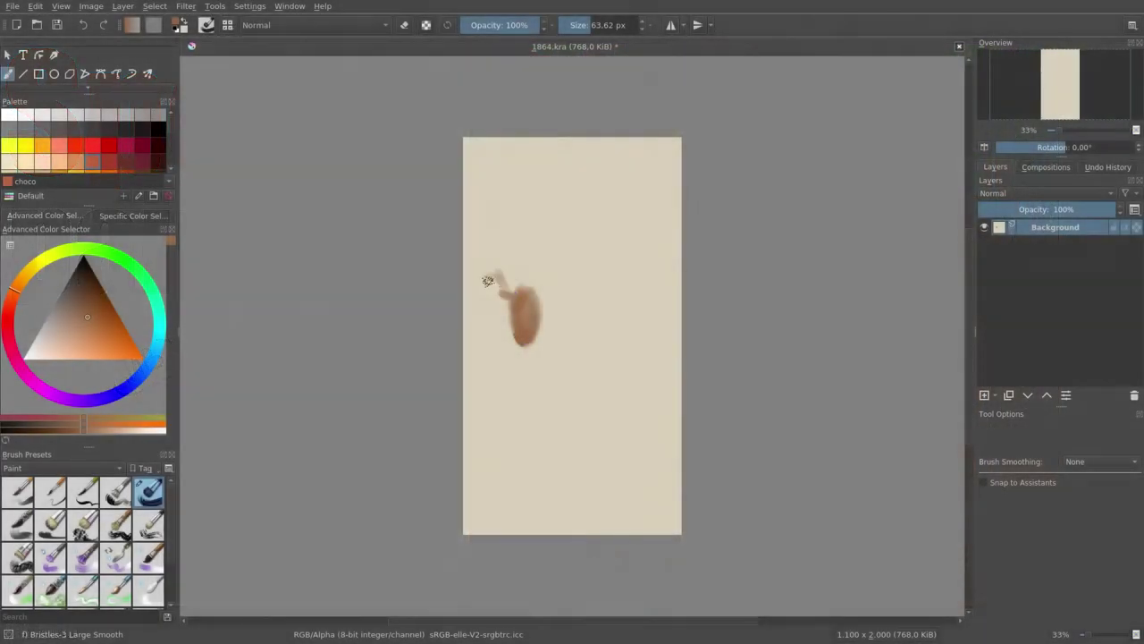
# Step: Paint the calf's brown ears, back line, legs and body with broad bristle strokes
pyautogui.moveTo(487, 281); pyautogui.dragTo(656, 360)
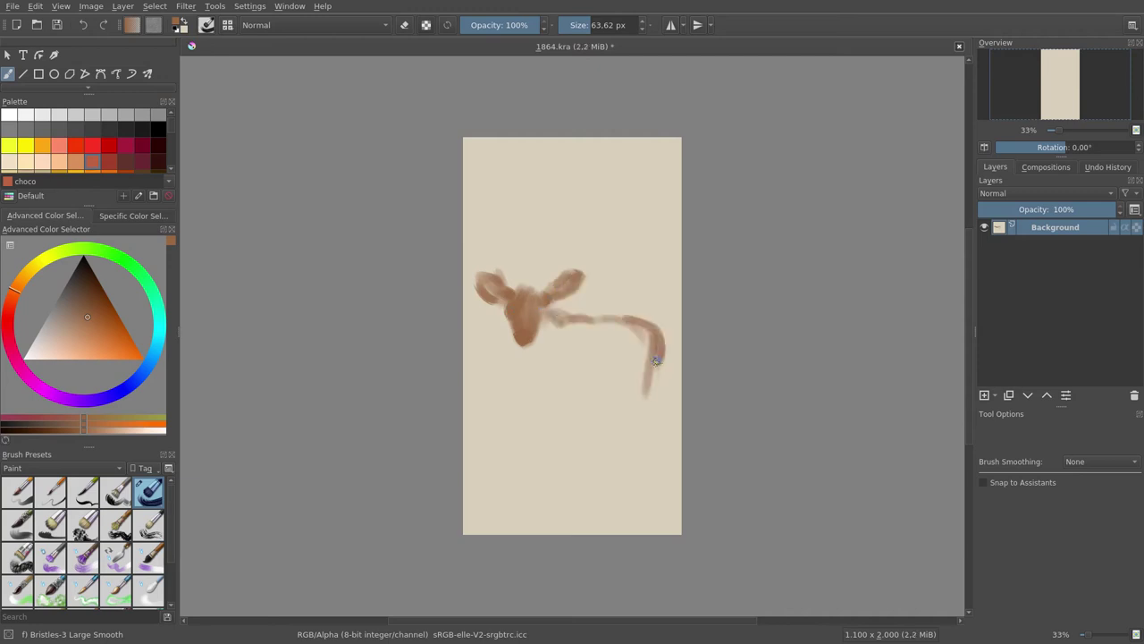
pyautogui.moveTo(542, 396); pyautogui.dragTo(540, 475)
pyautogui.moveTo(570, 383)
pyautogui.mouseDown()
pyautogui.moveTo(569, 419)
pyautogui.moveTo(626, 379)
pyautogui.mouseUp()
pyautogui.moveTo(623, 352); pyautogui.dragTo(643, 457)
pyautogui.moveTo(596, 380); pyautogui.dragTo(626, 357)
pyautogui.moveTo(555, 340)
pyautogui.mouseDown()
pyautogui.moveTo(635, 376)
pyautogui.moveTo(626, 348)
pyautogui.moveTo(518, 305)
pyautogui.mouseUp()
# Step: Add soft dark tan shadow strokes on the ground under the calf
pyautogui.scroll(-1, 142, 164)
pyautogui.click(142, 164)
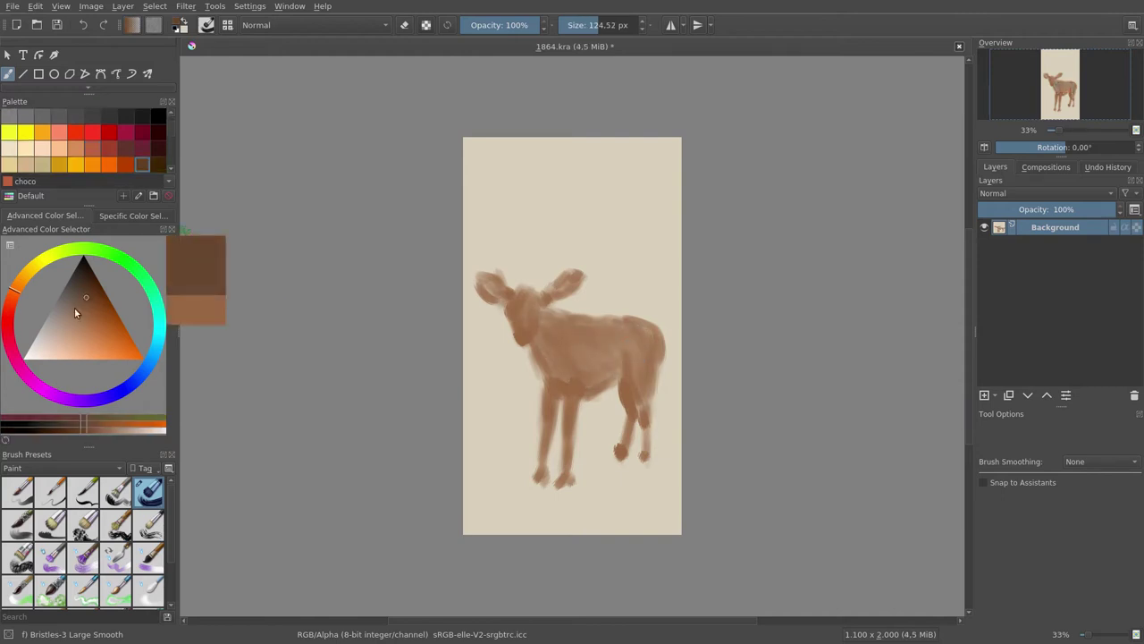
pyautogui.moveTo(540, 375)
pyautogui.mouseDown()
pyautogui.moveTo(509, 465)
pyautogui.moveTo(469, 518)
pyautogui.mouseUp()
pyautogui.moveTo(626, 394); pyautogui.dragTo(581, 501)
# Step: Paint grey-brown ground strokes across the bottom of the canvas with a smaller brush
pyautogui.moveTo(673, 379); pyautogui.dragTo(662, 533)
pyautogui.press('[')
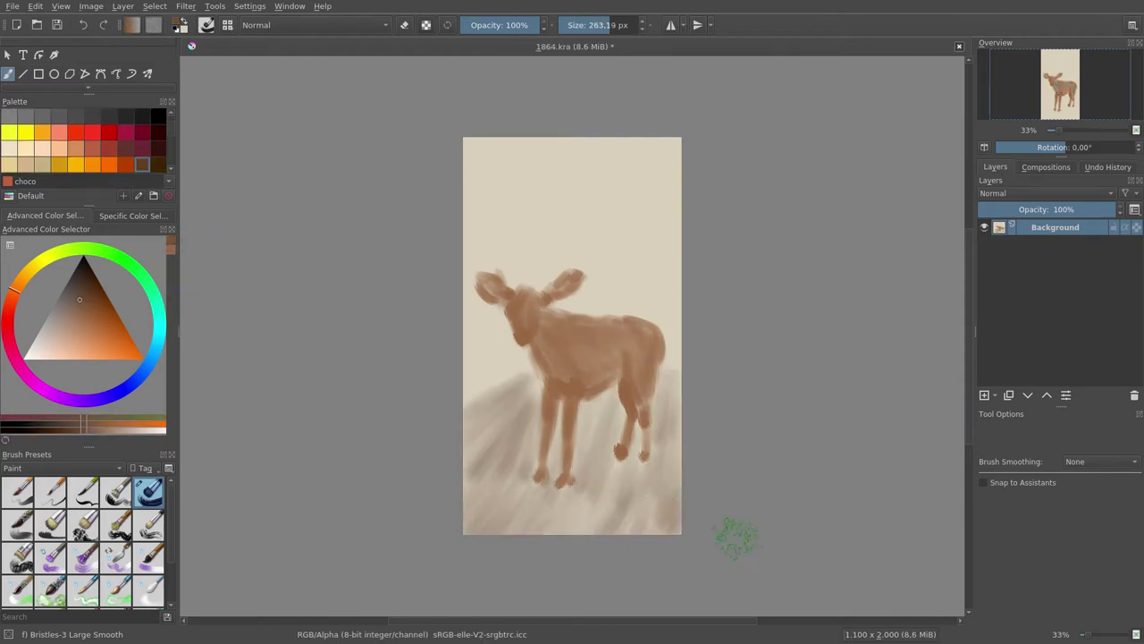
pyautogui.moveTo(679, 411); pyautogui.dragTo(536, 532)
pyautogui.moveTo(626, 402); pyautogui.dragTo(465, 528)
pyautogui.moveTo(572, 412); pyautogui.dragTo(612, 491)
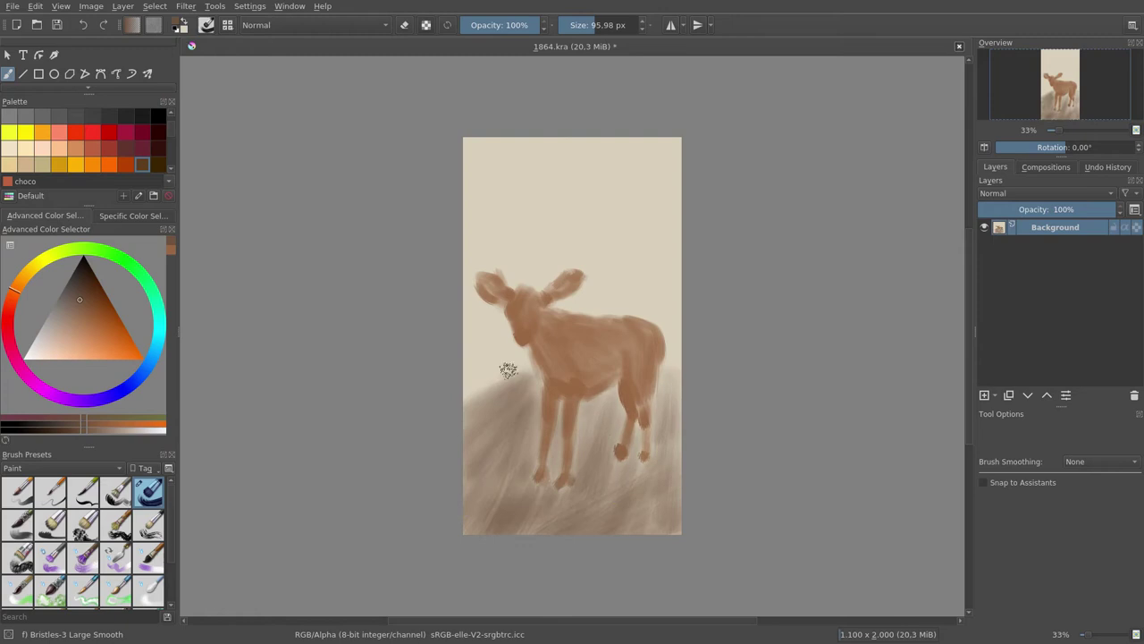
pyautogui.press('[')
# Step: Paint a grey trunk and dark diagonal branch on the left and dark trunks on the right
pyautogui.moveTo(510, 384)
pyautogui.mouseDown()
pyautogui.moveTo(514, 143)
pyautogui.moveTo(543, 270)
pyautogui.mouseUp()
pyautogui.moveTo(467, 143); pyautogui.dragTo(569, 273)
pyautogui.moveTo(469, 148); pyautogui.dragTo(545, 275)
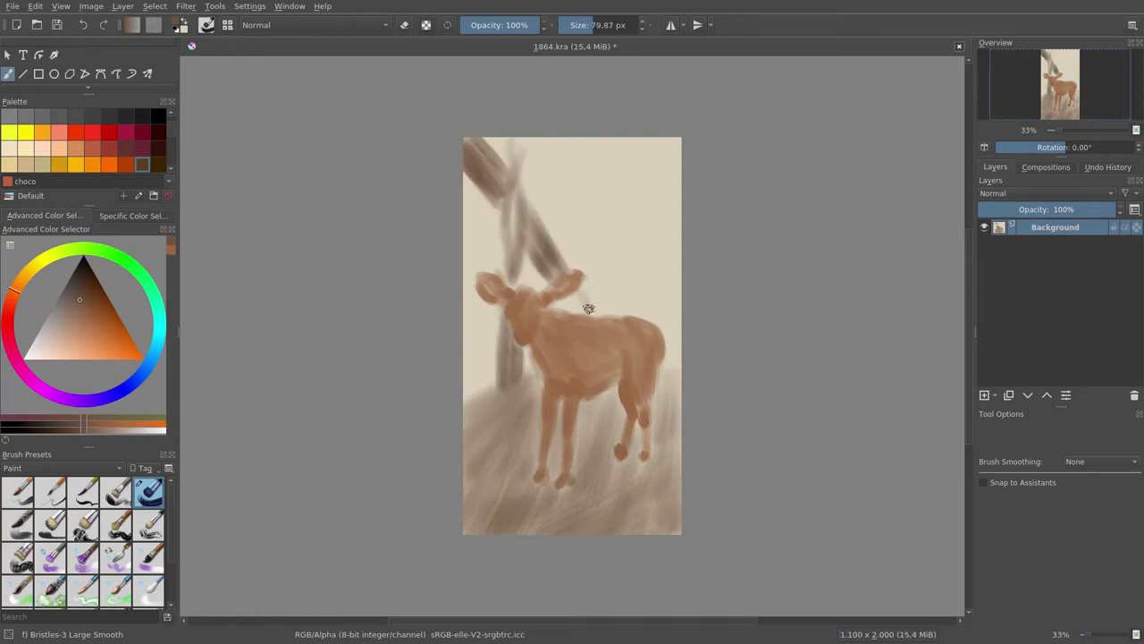
pyautogui.moveTo(657, 319); pyautogui.dragTo(617, 143)
pyautogui.moveTo(670, 170); pyautogui.dragTo(666, 371)
# Step: Add a new paint layer below the background, then undo the stray stroke and layer
pyautogui.click(157, 318)
pyautogui.click(994, 394)
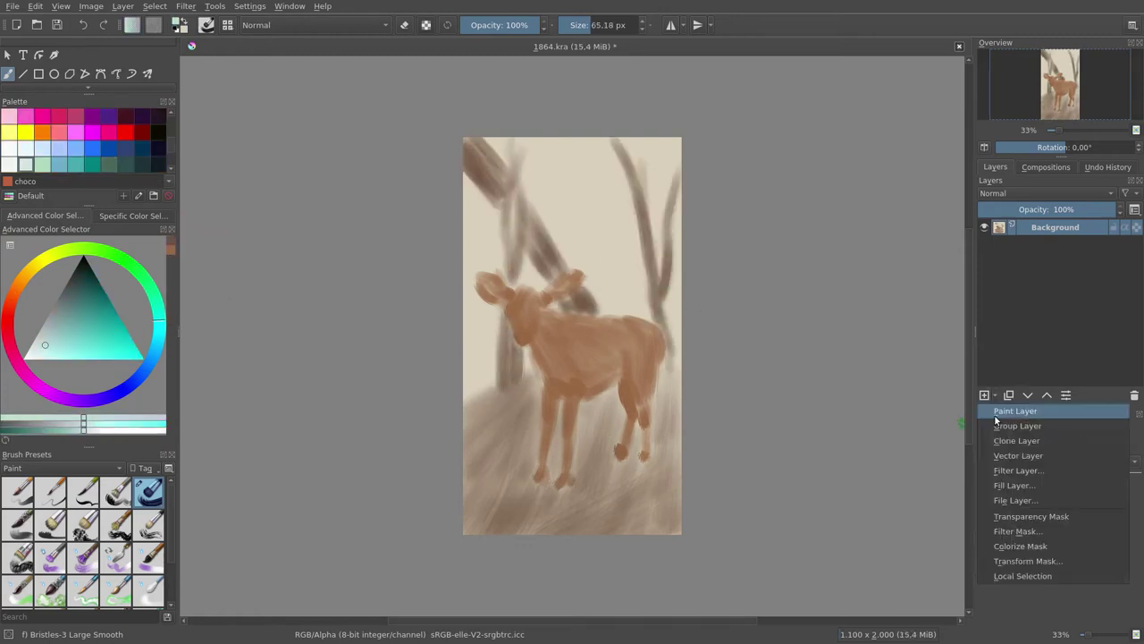
pyautogui.moveTo(1012, 221); pyautogui.dragTo(1012, 247)
pyautogui.hotkey('ctrl', 'z')
pyautogui.moveTo(483, 358); pyautogui.dragTo(510, 301)
pyautogui.hotkey('ctrl', 'z')
pyautogui.hotkey('ctrl', 'z')
pyautogui.hotkey('ctrl', 'z')
pyautogui.press('[')
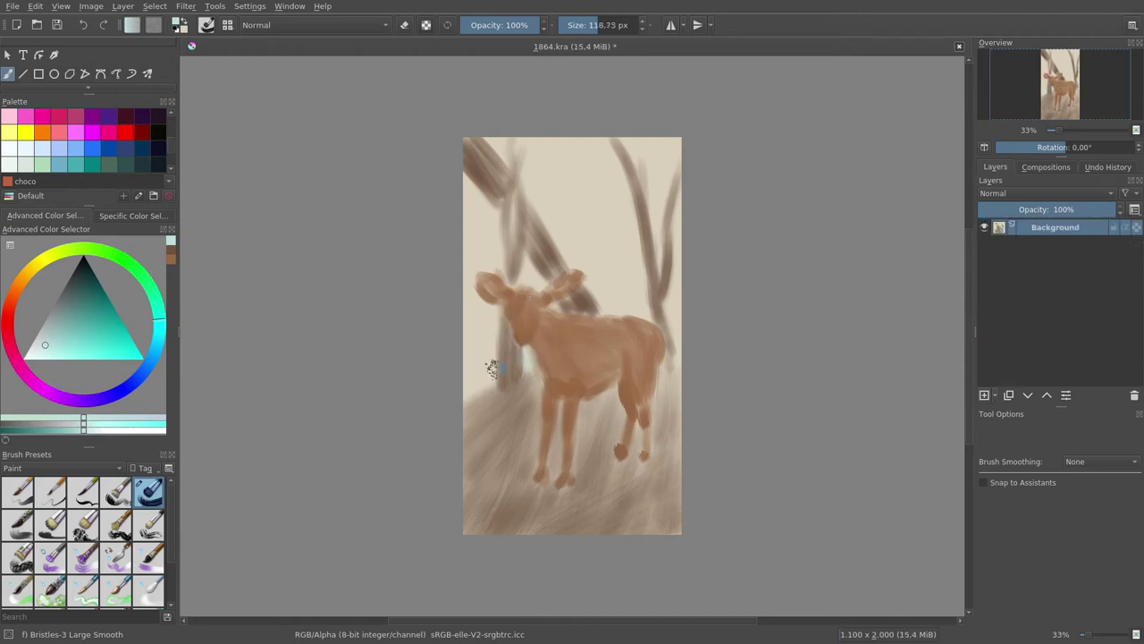
# Step: Brush a light cyan sky around the trees, then tone the trunks brown
pyautogui.press(']')
pyautogui.press(']')
pyautogui.moveTo(542, 191)
pyautogui.mouseDown()
pyautogui.moveTo(600, 146)
pyautogui.moveTo(644, 248)
pyautogui.moveTo(503, 148)
pyautogui.moveTo(643, 143)
pyautogui.moveTo(671, 250)
pyautogui.mouseUp()
pyautogui.keyDown('ctrl'); pyautogui.click(661, 286); pyautogui.keyUp('ctrl')
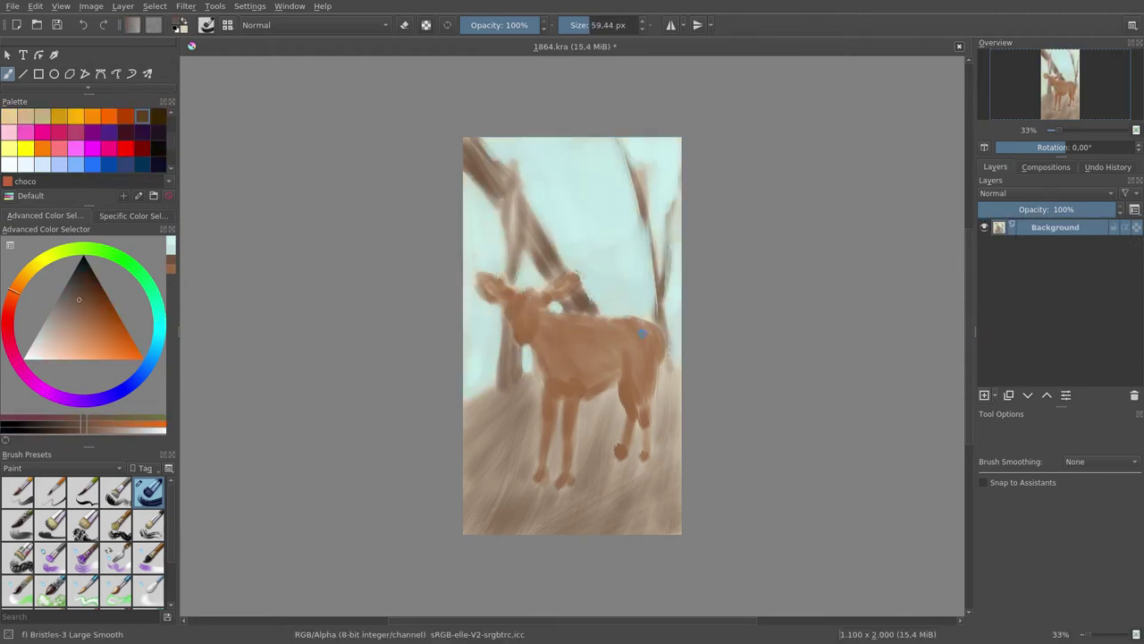
pyautogui.press('[')
pyautogui.moveTo(644, 143)
pyautogui.mouseDown()
pyautogui.moveTo(519, 268)
pyautogui.moveTo(488, 390)
pyautogui.moveTo(470, 353)
pyautogui.mouseUp()
# Step: Dab light green leaves from the Palette docker into the sky and left side
pyautogui.scroll(-1, 80, 143)
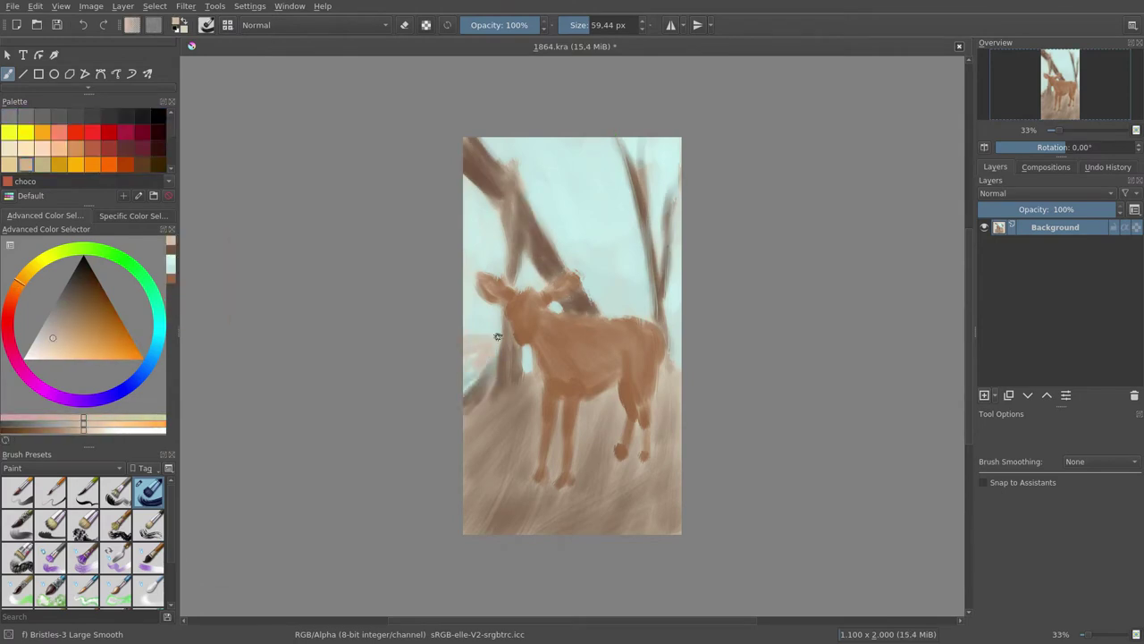
pyautogui.click(59, 164)
pyautogui.moveTo(467, 219); pyautogui.dragTo(490, 204)
pyautogui.moveTo(572, 159)
pyautogui.mouseDown()
pyautogui.moveTo(585, 156)
pyautogui.moveTo(543, 157)
pyautogui.mouseUp()
pyautogui.moveTo(547, 170); pyautogui.dragTo(581, 188)
pyautogui.moveTo(474, 332); pyautogui.dragTo(497, 329)
pyautogui.moveTo(613, 165); pyautogui.dragTo(616, 157)
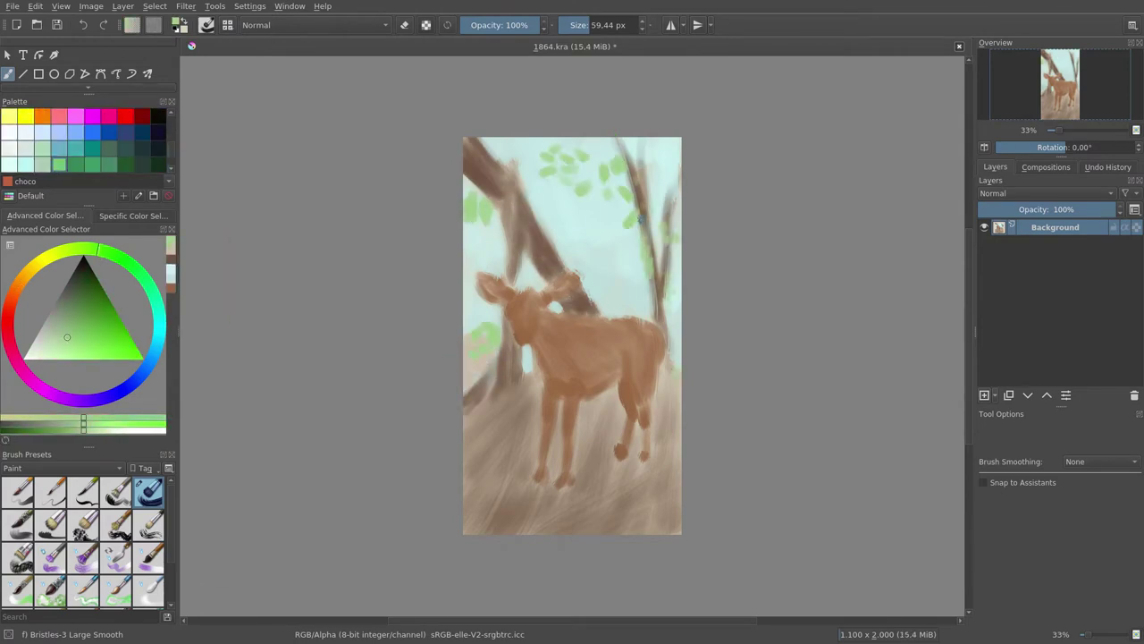
# Step: Paint dark green leaf dabs and strokes across the trees
pyautogui.click(109, 148)
pyautogui.moveTo(478, 192)
pyautogui.mouseDown()
pyautogui.moveTo(576, 179)
pyautogui.moveTo(637, 228)
pyautogui.mouseUp()
pyautogui.moveTo(541, 219); pyautogui.dragTo(568, 259)
pyautogui.moveTo(644, 147); pyautogui.dragTo(671, 201)
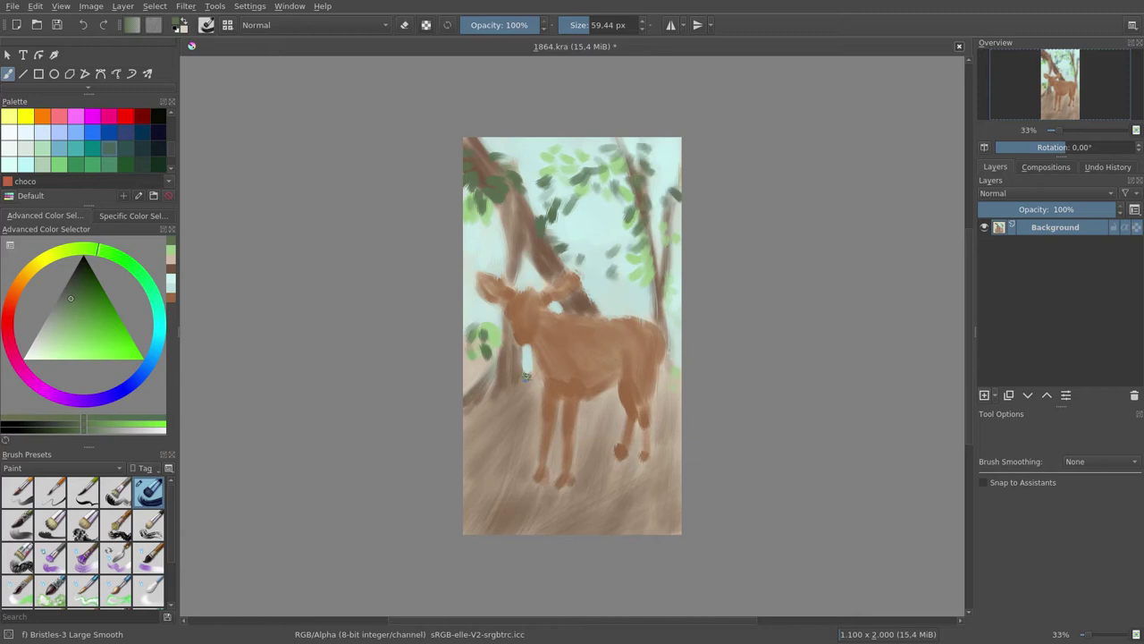
pyautogui.moveTo(589, 216); pyautogui.dragTo(608, 304)
pyautogui.moveTo(626, 196); pyautogui.dragTo(617, 313)
# Step: Dab another green along the canvas's left edge and upper canopy
pyautogui.click(44, 283)
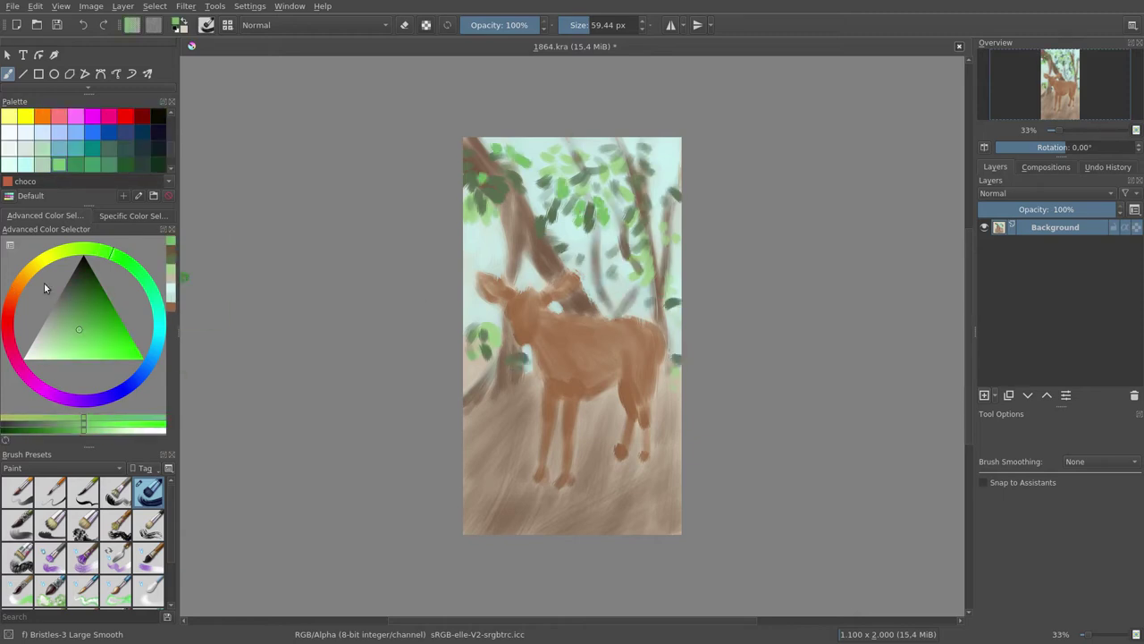
pyautogui.scroll(1, 80, 143)
pyautogui.click(26, 163)
pyautogui.scroll(-2, 80, 143)
pyautogui.click(75, 164)
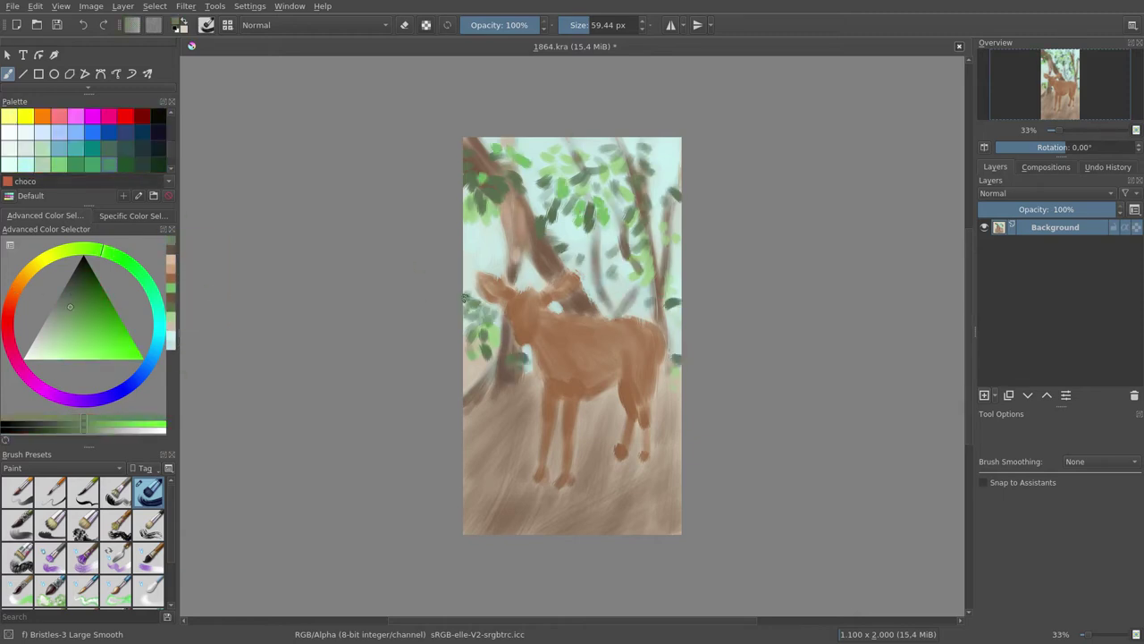
pyautogui.moveTo(467, 304); pyautogui.dragTo(483, 268)
pyautogui.moveTo(474, 219); pyautogui.dragTo(493, 259)
pyautogui.moveTo(536, 143); pyautogui.dragTo(565, 161)
# Step: Add leaf strokes in a different green across the canopy
pyautogui.scroll(-1, 81, 143)
pyautogui.click(59, 147)
pyautogui.moveTo(470, 344); pyautogui.dragTo(479, 362)
pyautogui.moveTo(537, 234); pyautogui.dragTo(559, 204)
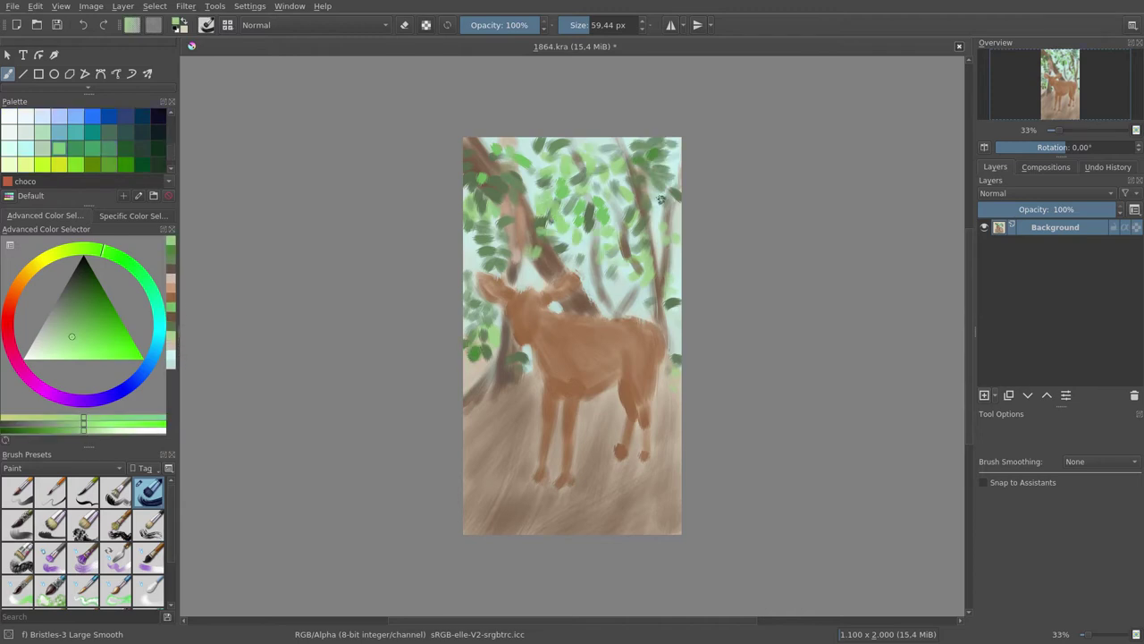
pyautogui.moveTo(644, 278); pyautogui.dragTo(661, 301)
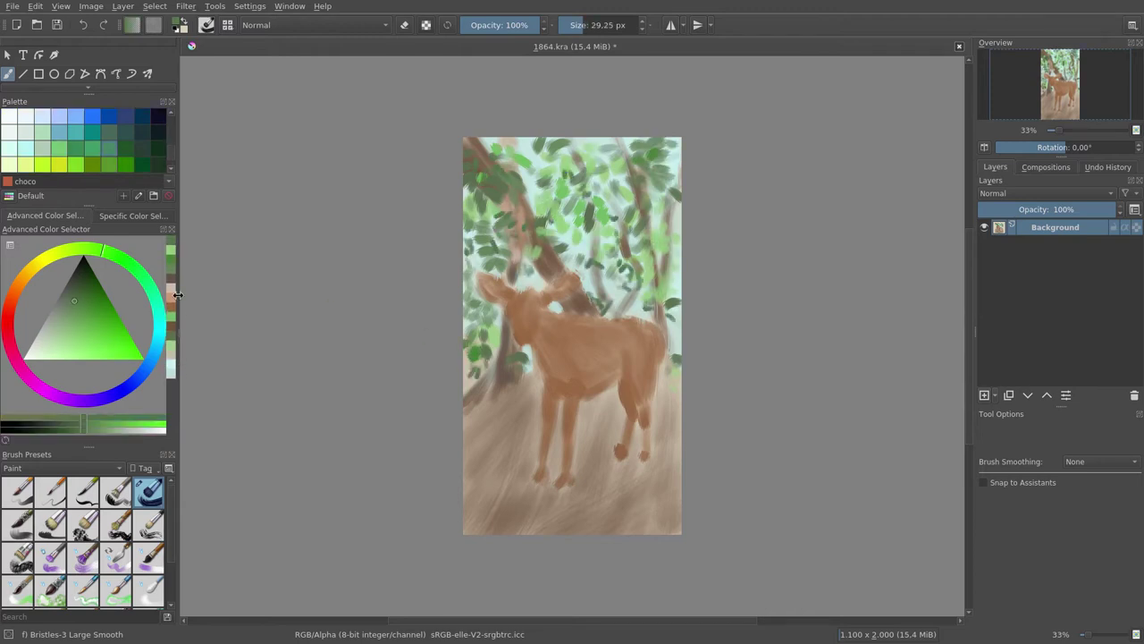
# Step: Streak the ground with dark brown strokes using a Dry Bristles brush
pyautogui.scroll(3, 80, 143)
pyautogui.click(126, 148)
pyautogui.click(83, 525)
pyautogui.moveTo(501, 393); pyautogui.dragTo(536, 510)
pyautogui.moveTo(581, 384)
pyautogui.mouseDown()
pyautogui.moveTo(670, 474)
pyautogui.moveTo(563, 494)
pyautogui.moveTo(483, 358)
pyautogui.mouseUp()
pyautogui.moveTo(666, 322); pyautogui.dragTo(523, 385)
# Step: Add pale ground highlights with the Bristles-3 Large Smooth brush
pyautogui.scroll(1, 81, 143)
pyautogui.click(92, 116)
pyautogui.click(148, 492)
pyautogui.moveTo(500, 456); pyautogui.dragTo(554, 438)
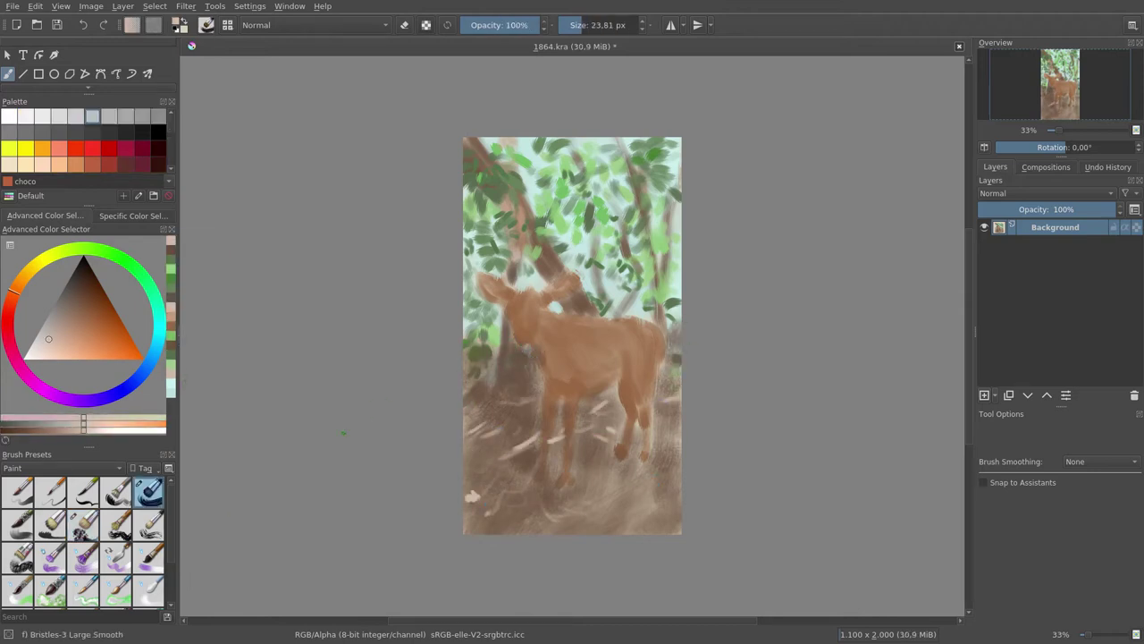
# Step: Darken the ground at the canvas bottom with Ctrl-click-sampled dark tones
pyautogui.keyDown('ctrl'); pyautogui.click(617, 487); pyautogui.keyUp('ctrl')
pyautogui.moveTo(610, 483); pyautogui.dragTo(649, 512)
pyautogui.keyDown('ctrl'); pyautogui.click(505, 482); pyautogui.keyUp('ctrl')
pyautogui.moveTo(508, 481); pyautogui.dragTo(469, 497)
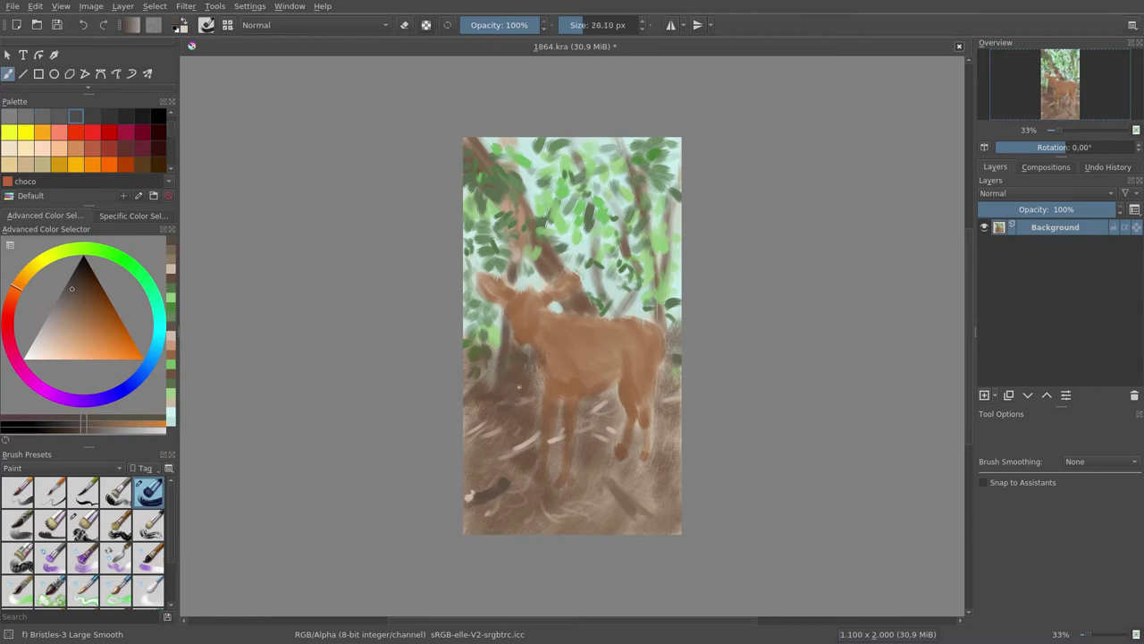
pyautogui.moveTo(511, 452)
pyautogui.mouseDown()
pyautogui.moveTo(483, 523)
pyautogui.moveTo(661, 482)
pyautogui.mouseUp()
pyautogui.moveTo(672, 442); pyautogui.dragTo(595, 470)
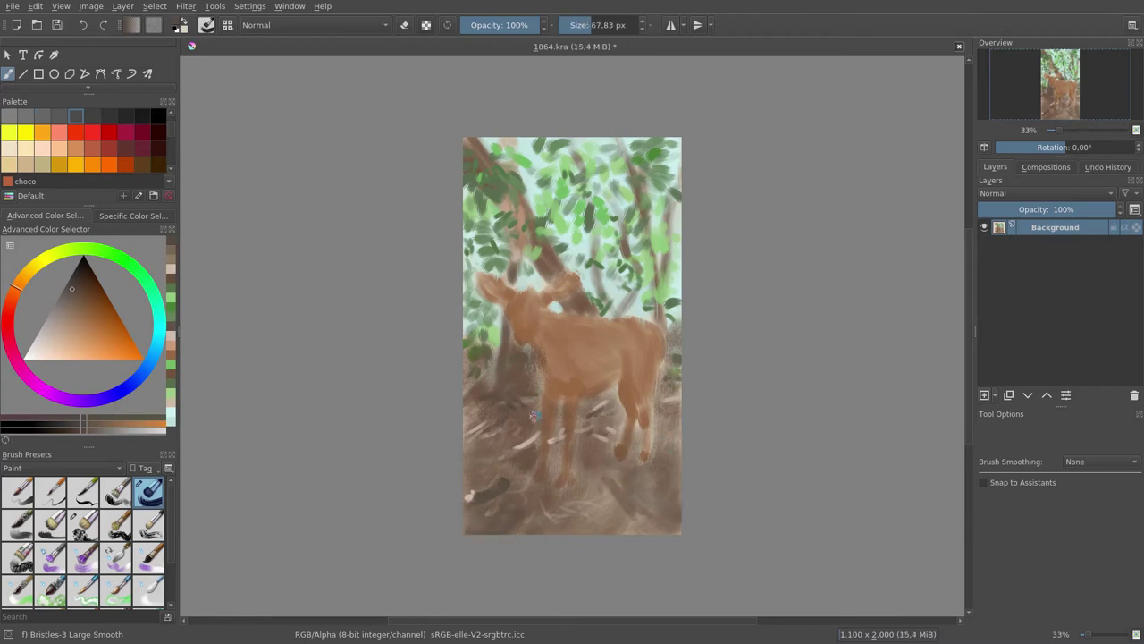
pyautogui.moveTo(536, 438); pyautogui.dragTo(469, 420)
pyautogui.moveTo(606, 487); pyautogui.dragTo(631, 510)
# Step: Highlight the calf's legs in lighter brown and paint its dark grey nose
pyautogui.keyDown('ctrl'); pyautogui.click(619, 490); pyautogui.keyUp('ctrl')
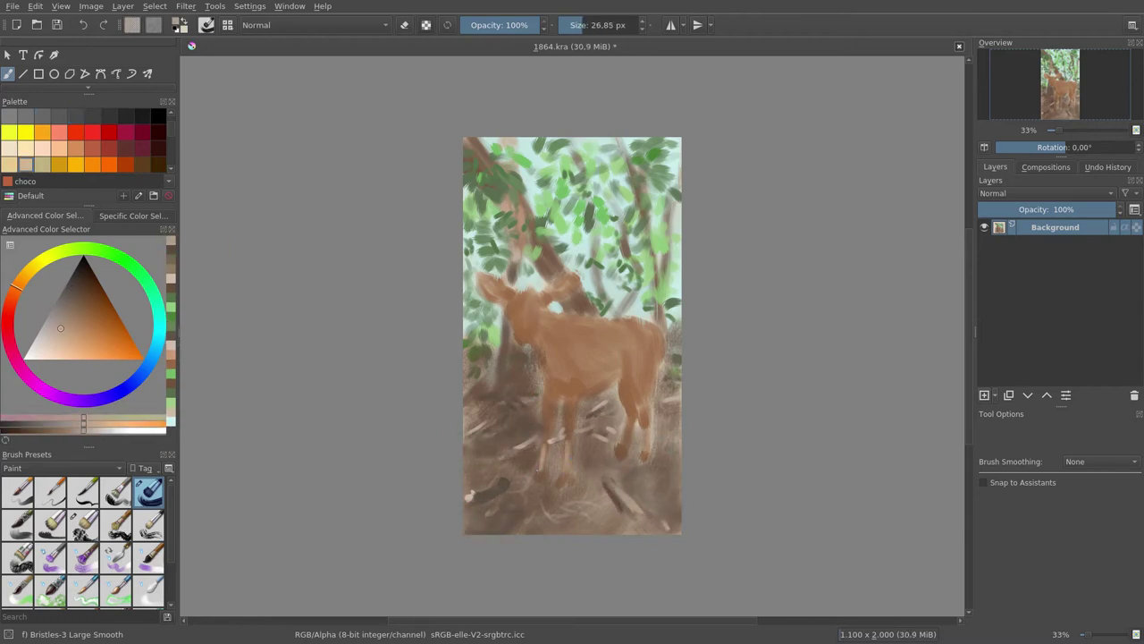
pyautogui.keyDown('ctrl'); pyautogui.click(617, 421); pyautogui.keyUp('ctrl')
pyautogui.moveTo(626, 426); pyautogui.dragTo(630, 445)
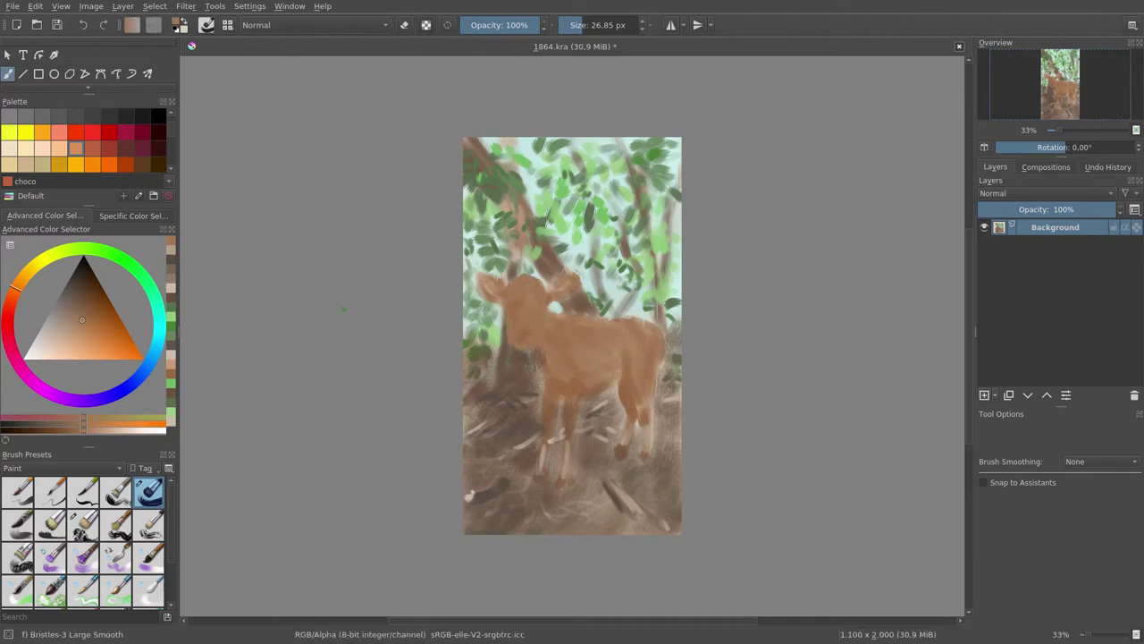
pyautogui.keyDown('ctrl'); pyautogui.click(344, 310); pyautogui.keyUp('ctrl')
pyautogui.moveTo(510, 320); pyautogui.dragTo(537, 338)
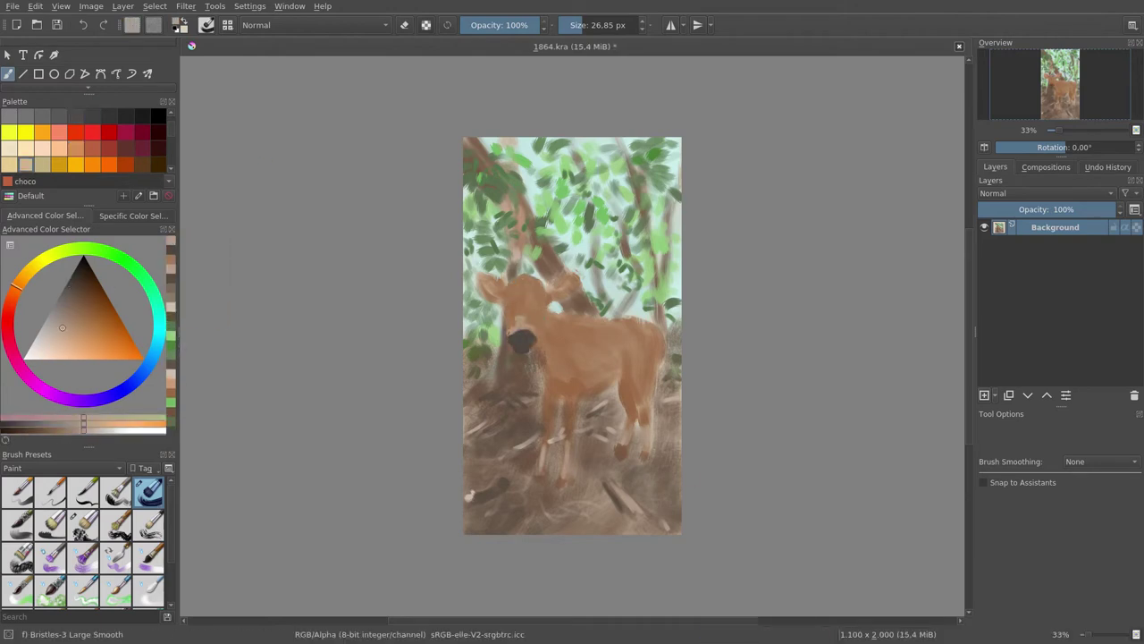
# Step: Darken and sharpen both of the calf's ears with sampled mid and dark browns
pyautogui.click(82, 319)
pyautogui.keyDown('ctrl'); pyautogui.click(541, 353); pyautogui.keyUp('ctrl')
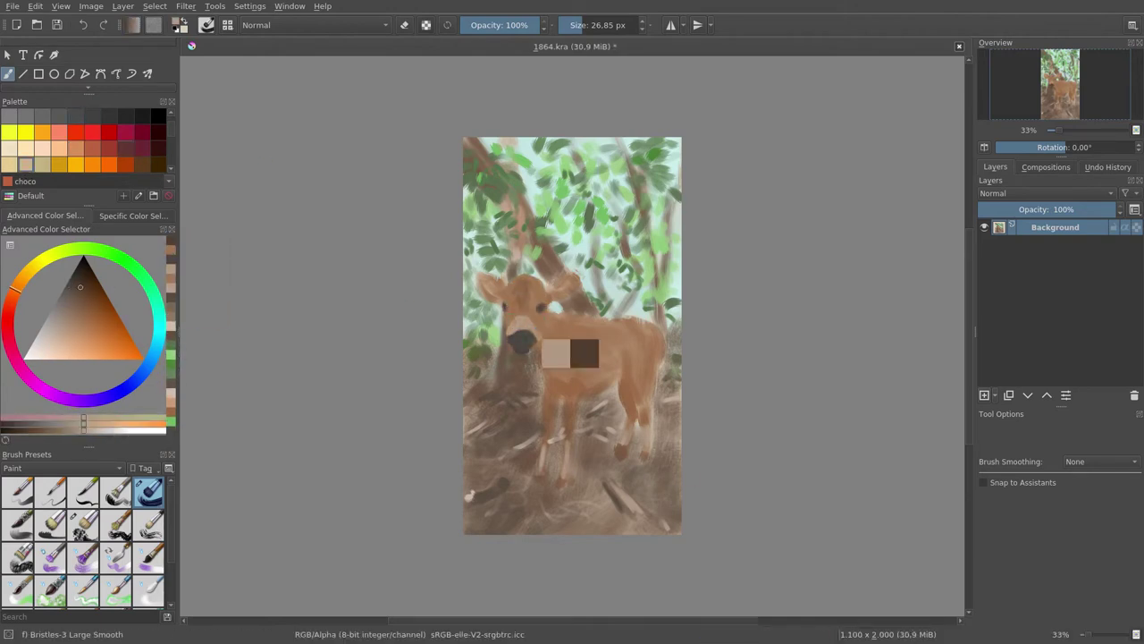
pyautogui.moveTo(474, 275); pyautogui.dragTo(491, 299)
pyautogui.keyDown('ctrl'); pyautogui.click(483, 284); pyautogui.keyUp('ctrl')
pyautogui.keyDown('ctrl'); pyautogui.click(483, 284); pyautogui.keyUp('ctrl')
pyautogui.keyDown('ctrl'); pyautogui.click(572, 283); pyautogui.keyUp('ctrl')
pyautogui.moveTo(565, 261)
pyautogui.mouseDown()
pyautogui.moveTo(586, 288)
pyautogui.moveTo(572, 286)
pyautogui.mouseUp()
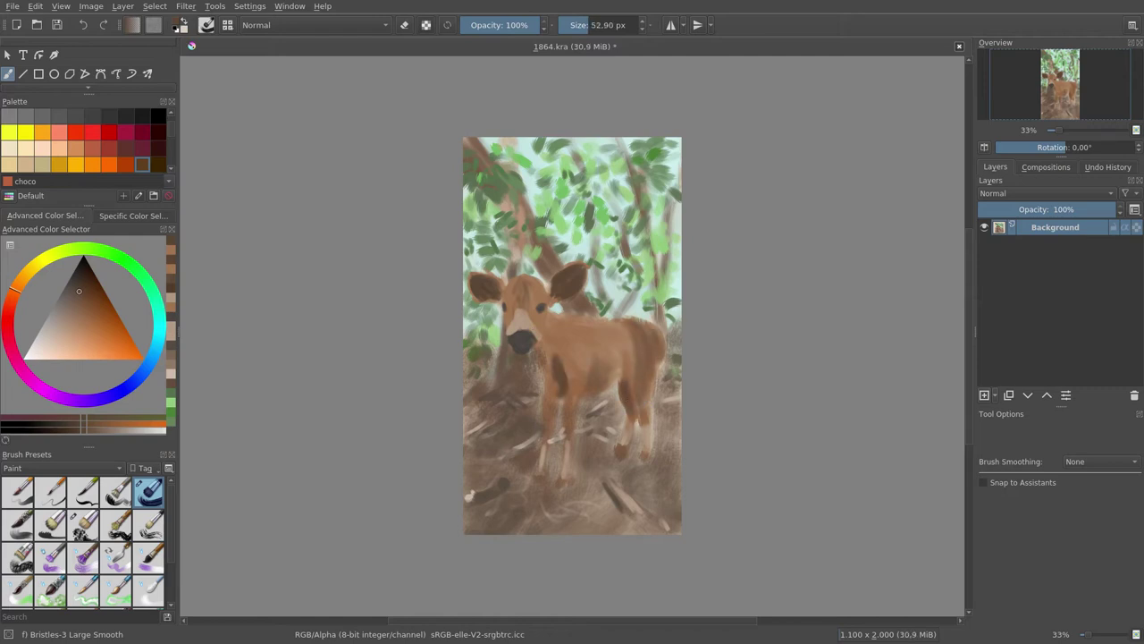
# Step: Sample a darker brown, light green and orange-brown, then zoom the canvas to 50%
pyautogui.keyDown('ctrl'); pyautogui.click(512, 352); pyautogui.keyUp('ctrl')
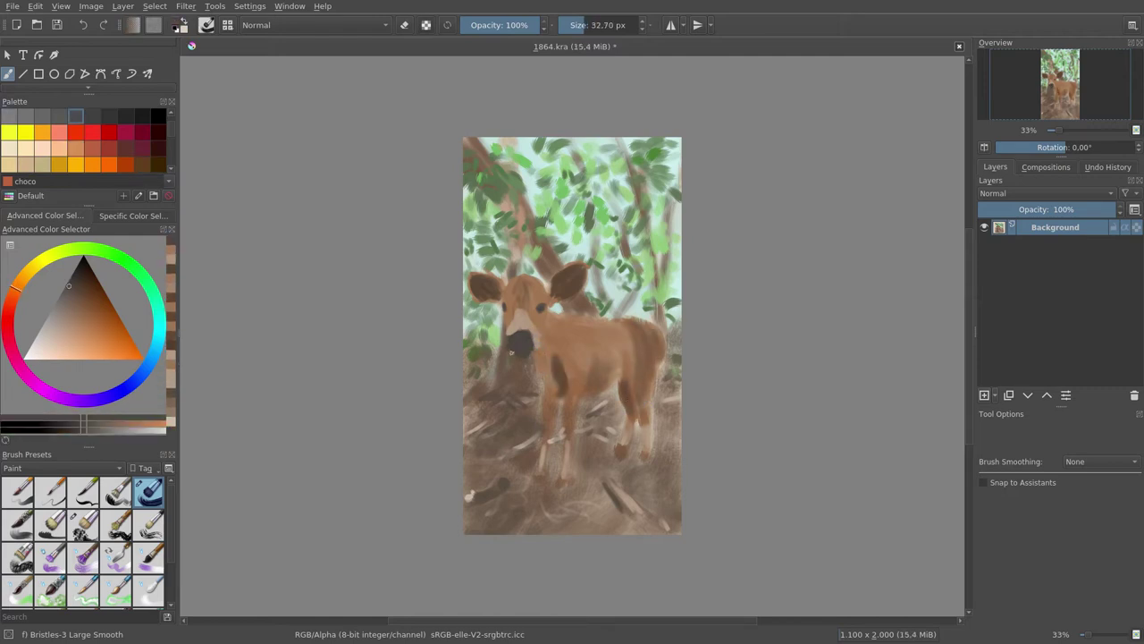
pyautogui.click(59, 340)
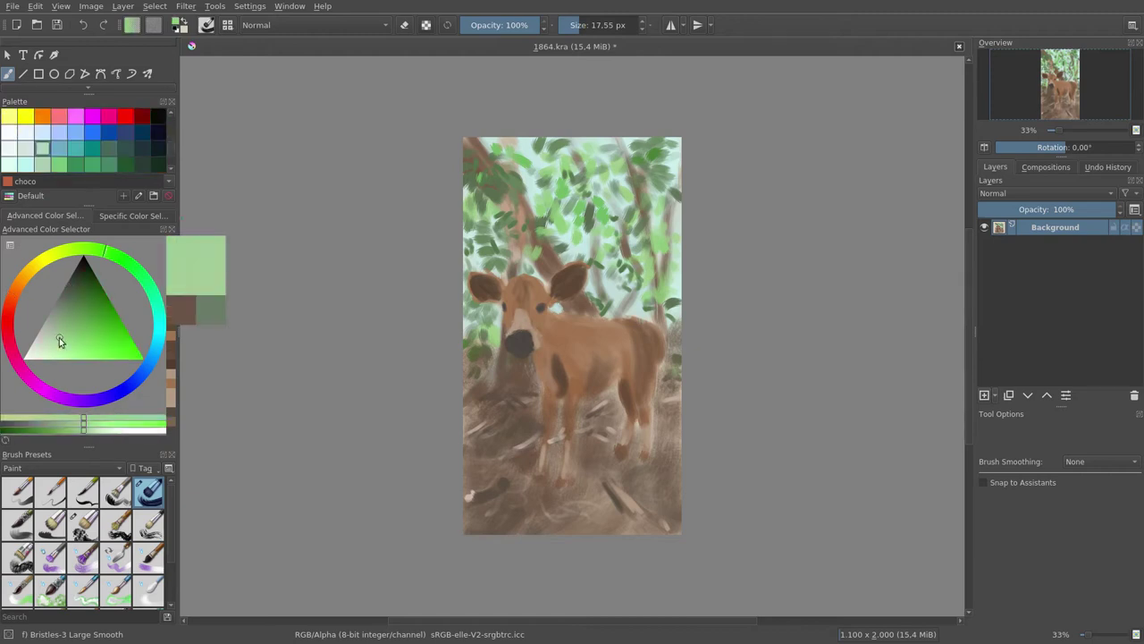
pyautogui.keyDown('ctrl'); pyautogui.click(472, 214); pyautogui.keyUp('ctrl')
pyautogui.press('+')
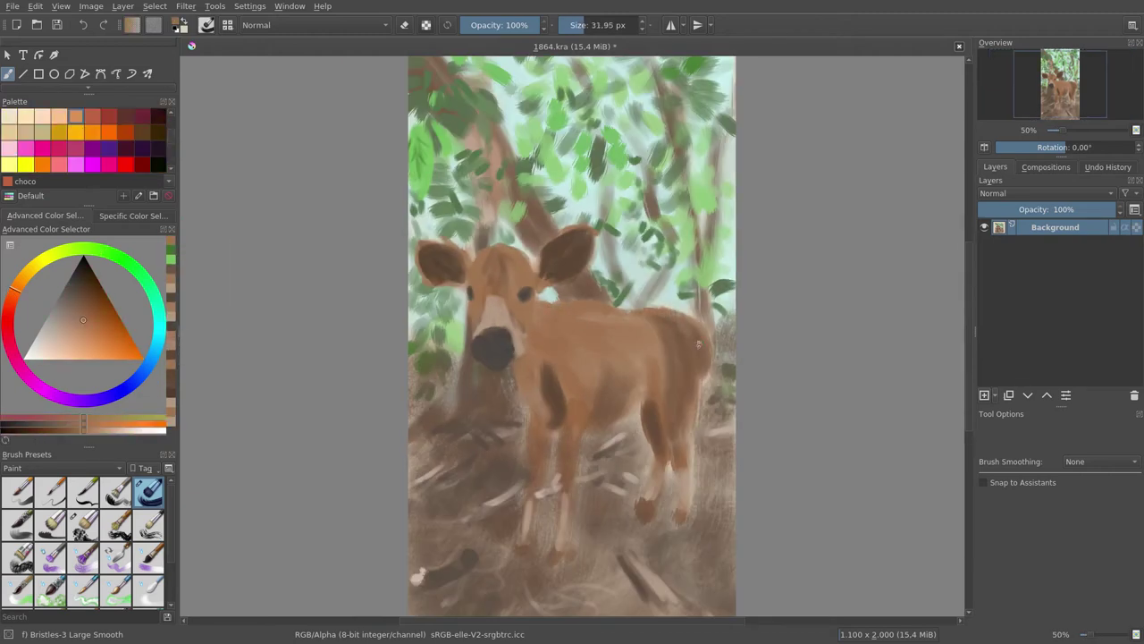
# Step: Sample browns from the calf and darken its front and hind legs
pyautogui.keyDown('ctrl'); pyautogui.click(551, 308); pyautogui.keyUp('ctrl')
pyautogui.keyDown('ctrl'); pyautogui.click(524, 285); pyautogui.keyUp('ctrl')
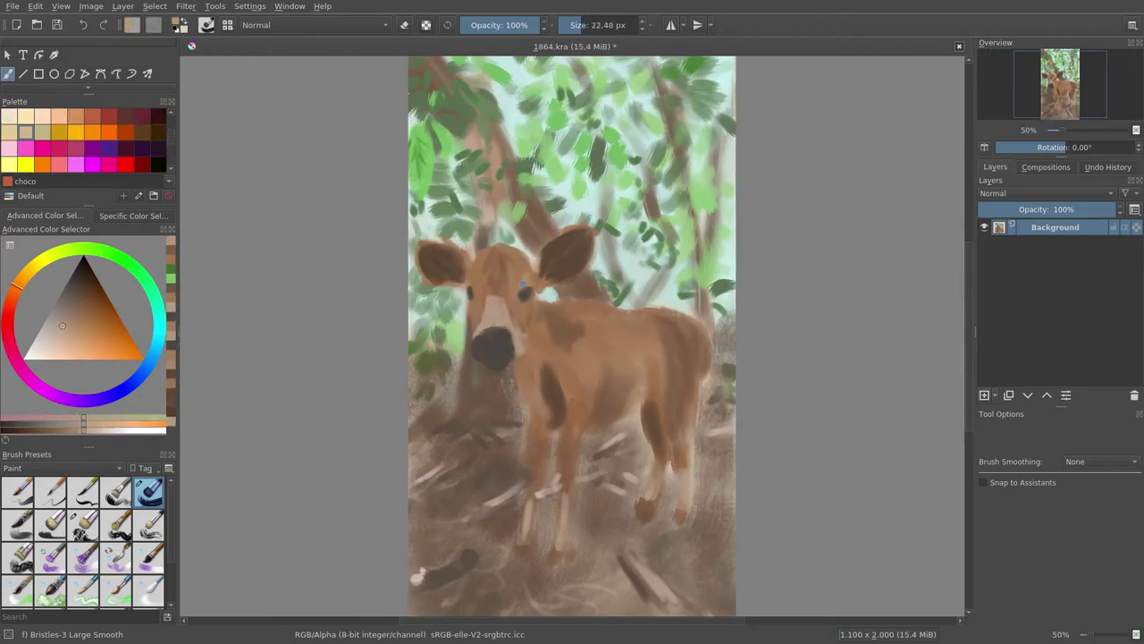
pyautogui.keyDown('ctrl'); pyautogui.click(528, 382); pyautogui.keyUp('ctrl')
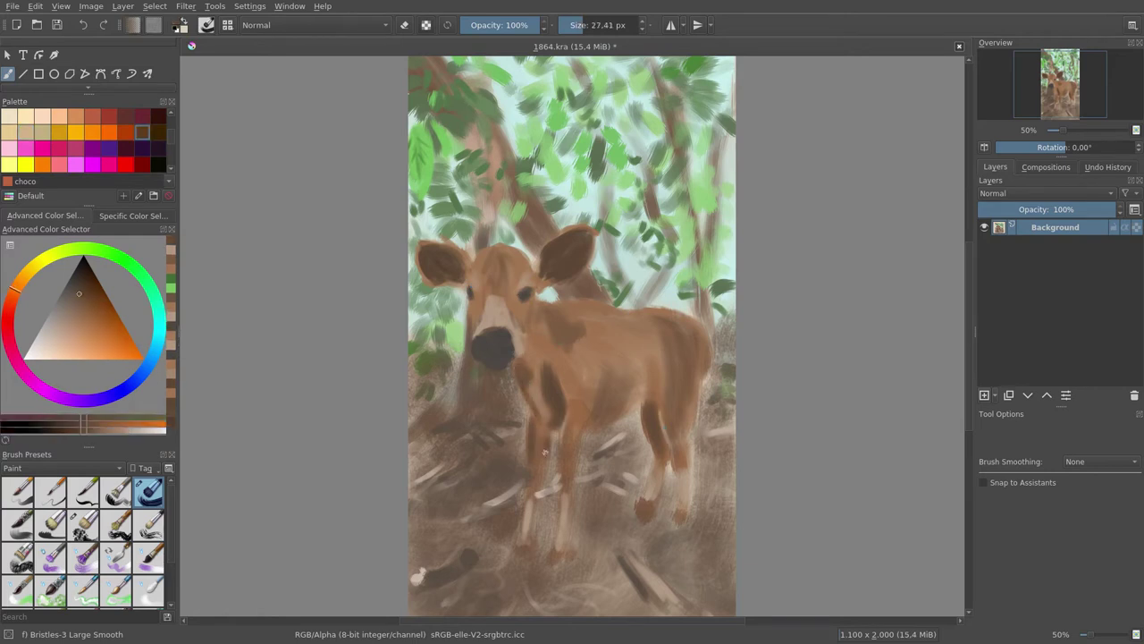
pyautogui.moveTo(563, 492); pyautogui.dragTo(566, 447)
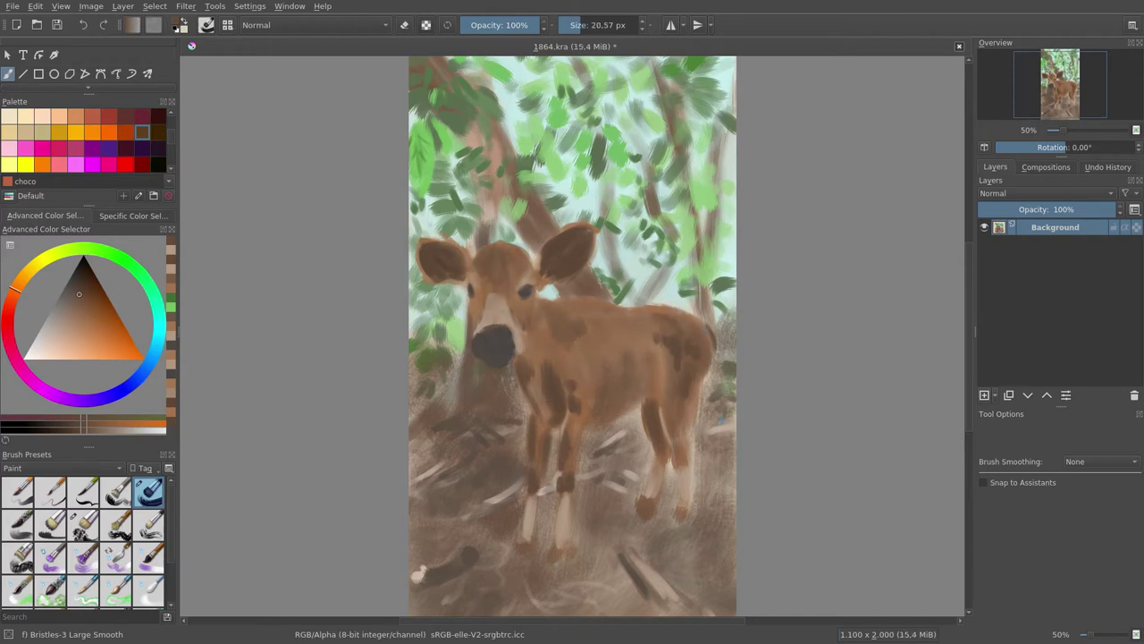
pyautogui.moveTo(706, 370); pyautogui.dragTo(699, 444)
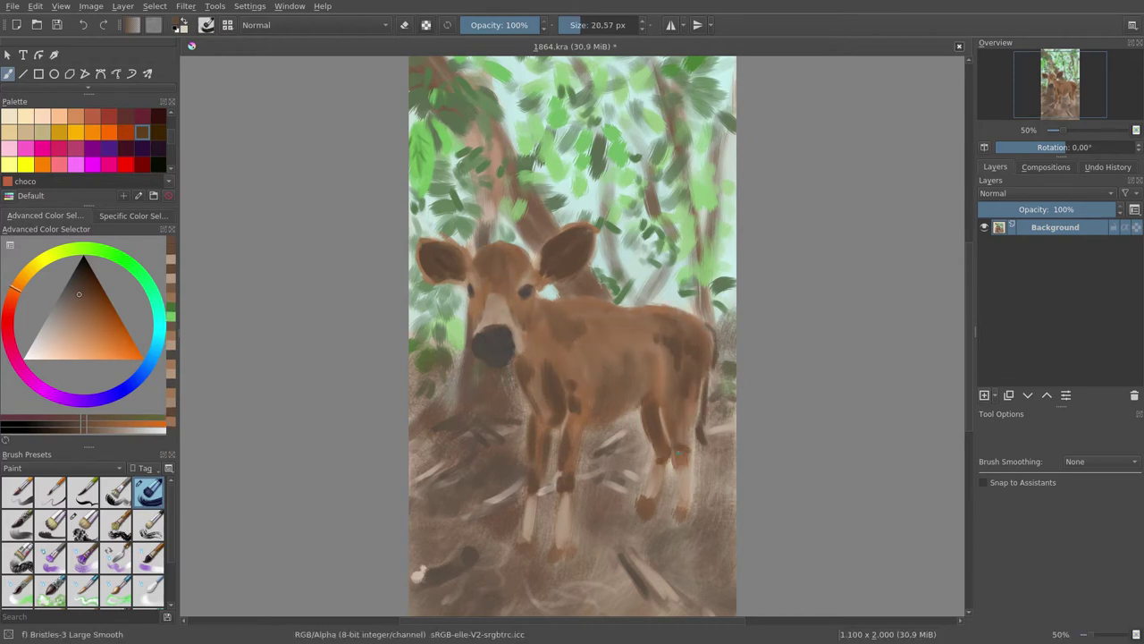
# Step: Paint pale socks and dark hooves on the hind legs
pyautogui.keyDown('ctrl'); pyautogui.click(526, 547); pyautogui.keyUp('ctrl')
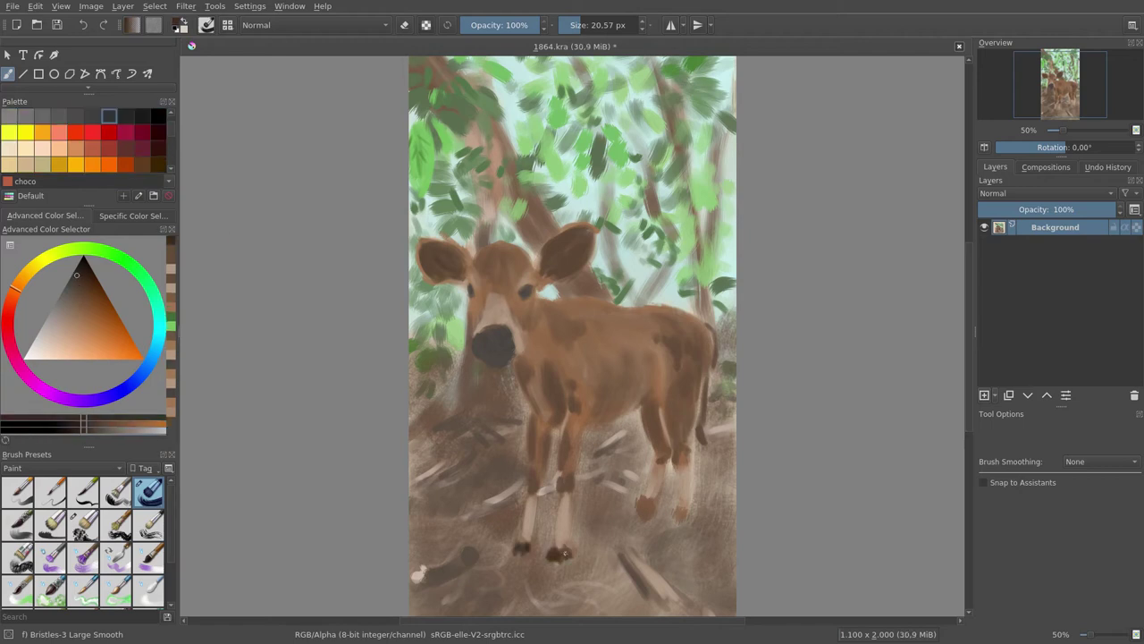
pyautogui.moveTo(672, 506); pyautogui.dragTo(683, 511)
pyautogui.keyDown('ctrl'); pyautogui.click(559, 554); pyautogui.keyUp('ctrl')
pyautogui.press('[')
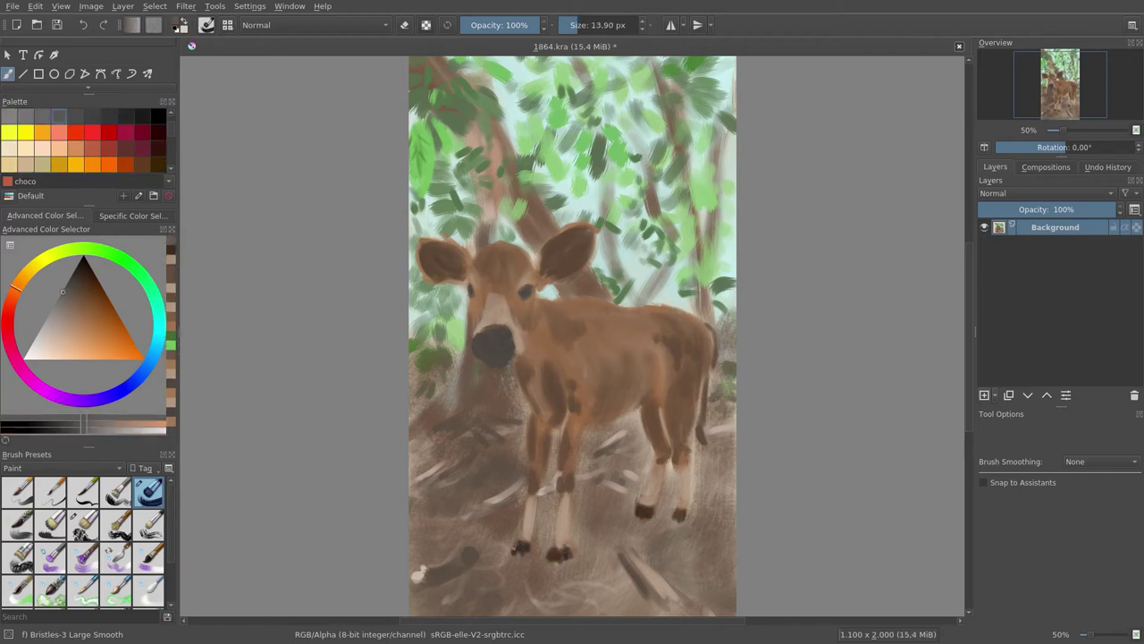
# Step: Darken the nose to near-black with a soft light grey highlight
pyautogui.keyDown('ctrl'); pyautogui.click(508, 338); pyautogui.keyUp('ctrl')
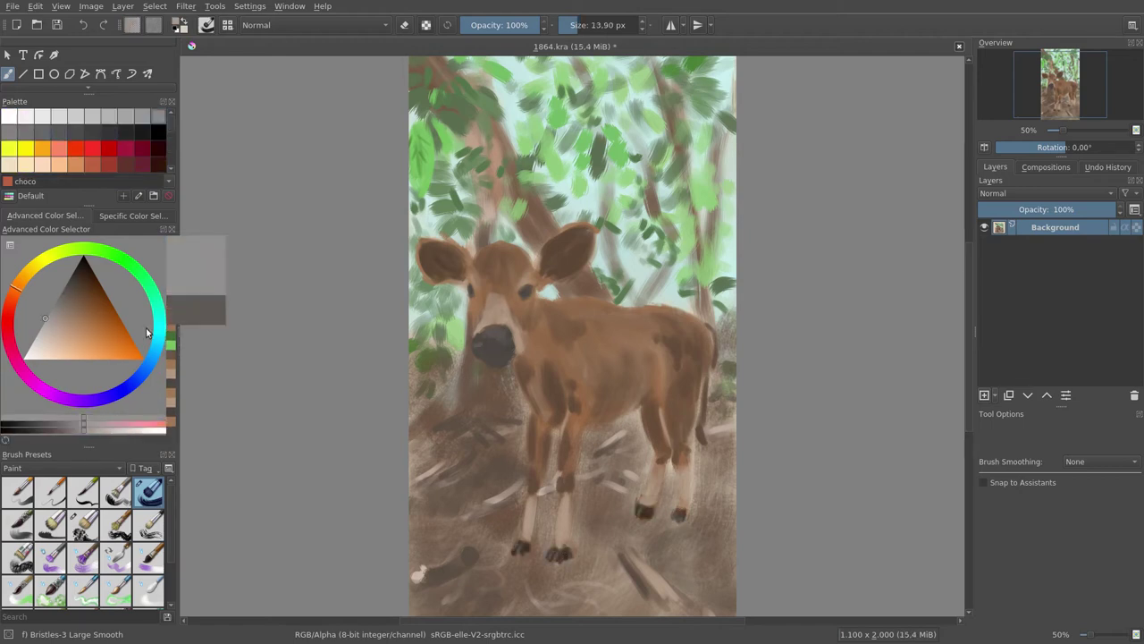
pyautogui.press(']')
pyautogui.moveTo(500, 336); pyautogui.dragTo(492, 357)
pyautogui.keyDown('ctrl'); pyautogui.click(497, 361); pyautogui.keyUp('ctrl')
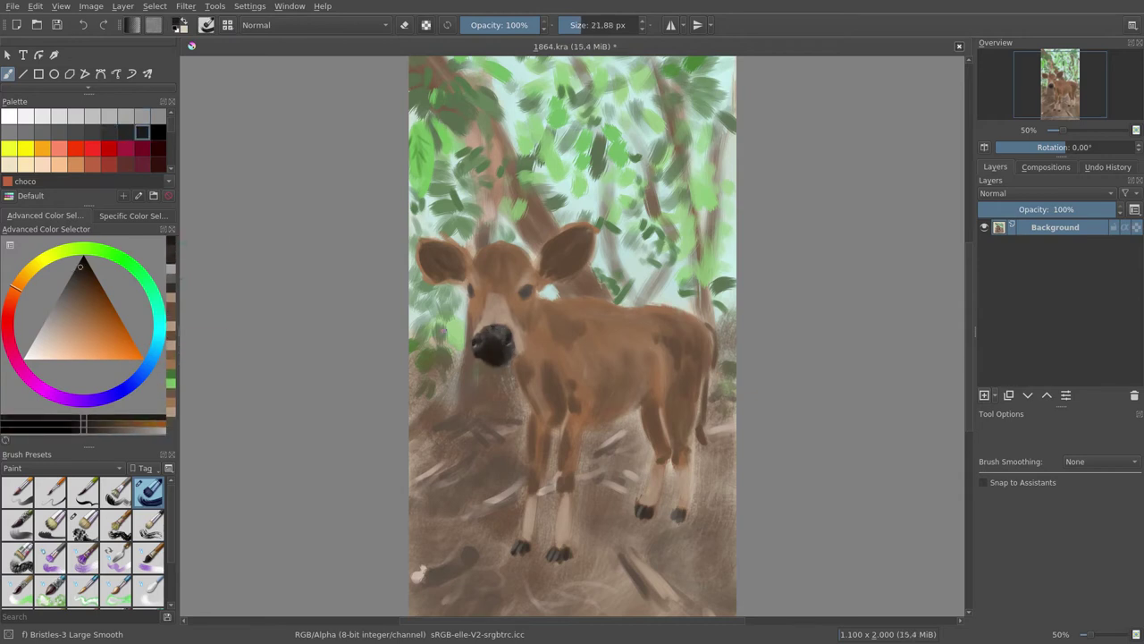
# Step: Shade the forehead and pale blaze with sampled tans and browns using Wet Bristles Rough, then Bristles-3
pyautogui.keyDown('ctrl'); pyautogui.click(489, 306); pyautogui.keyUp('ctrl')
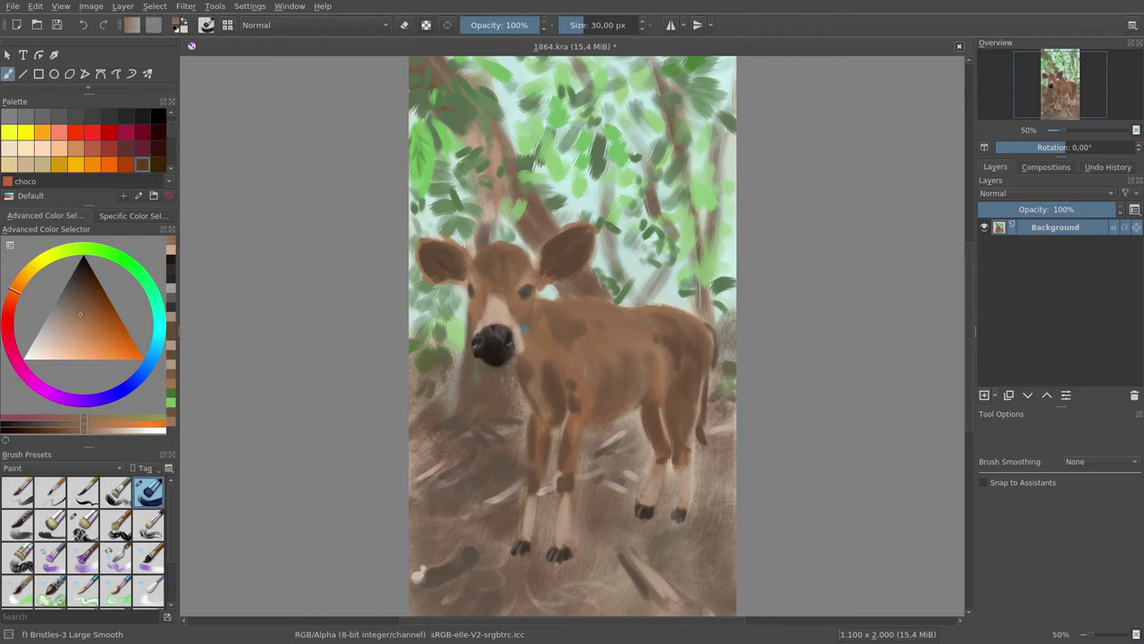
pyautogui.keyDown('ctrl'); pyautogui.click(517, 315); pyautogui.keyUp('ctrl')
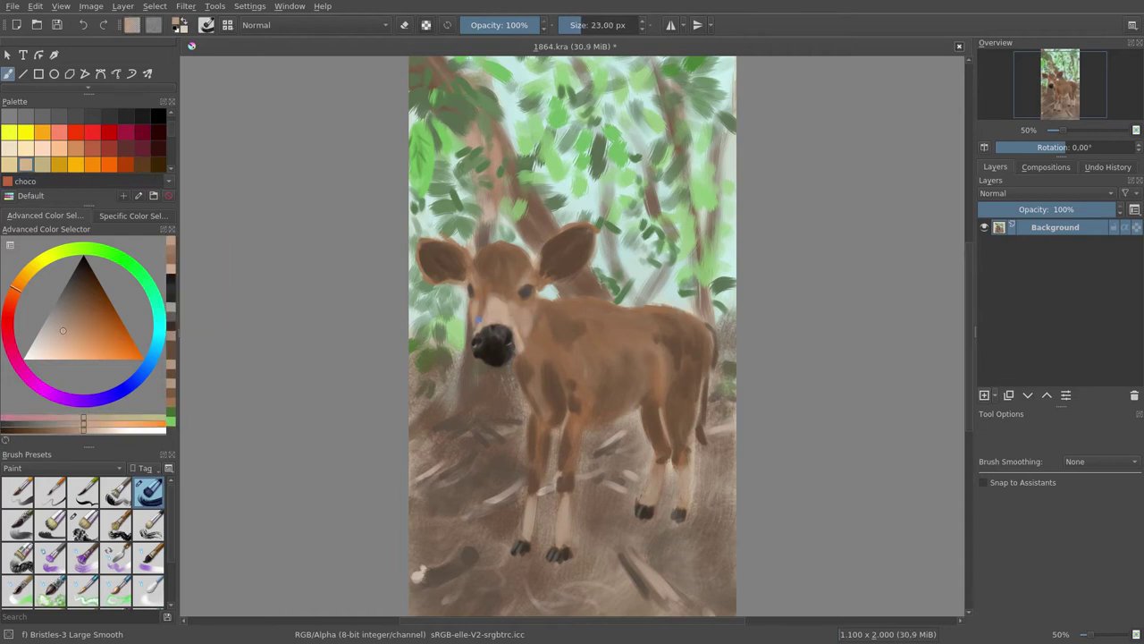
pyautogui.keyDown('ctrl'); pyautogui.click(480, 304); pyautogui.keyUp('ctrl')
pyautogui.keyDown('ctrl'); pyautogui.click(491, 271); pyautogui.keyUp('ctrl')
pyautogui.press('/')
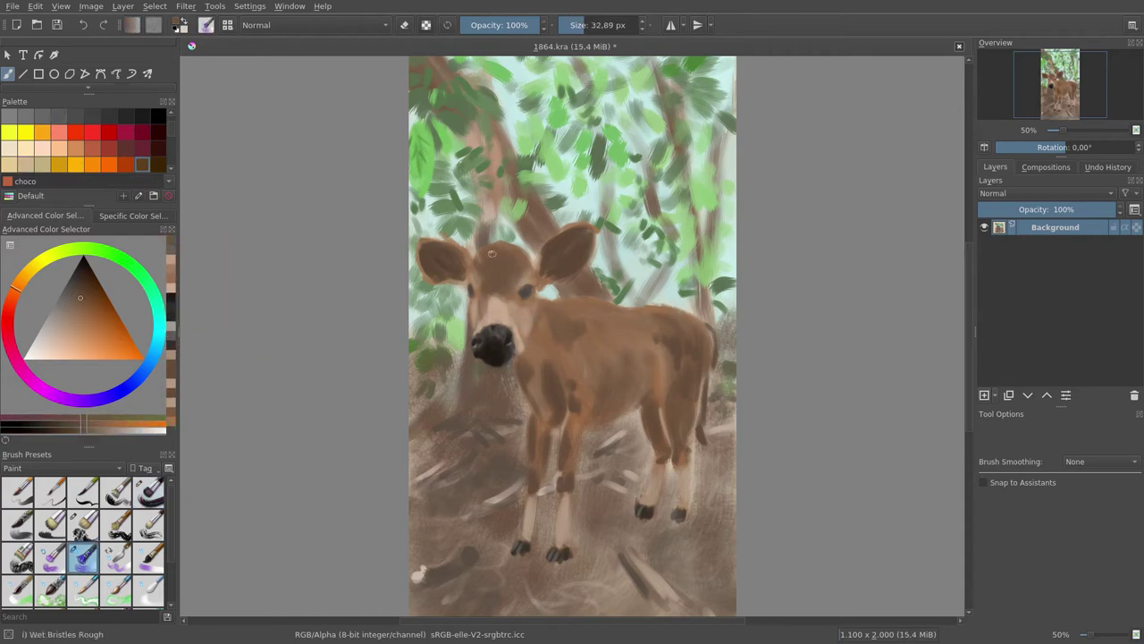
pyautogui.keyDown('ctrl'); pyautogui.click(494, 290); pyautogui.keyUp('ctrl')
pyautogui.keyDown('ctrl'); pyautogui.click(490, 288); pyautogui.keyUp('ctrl')
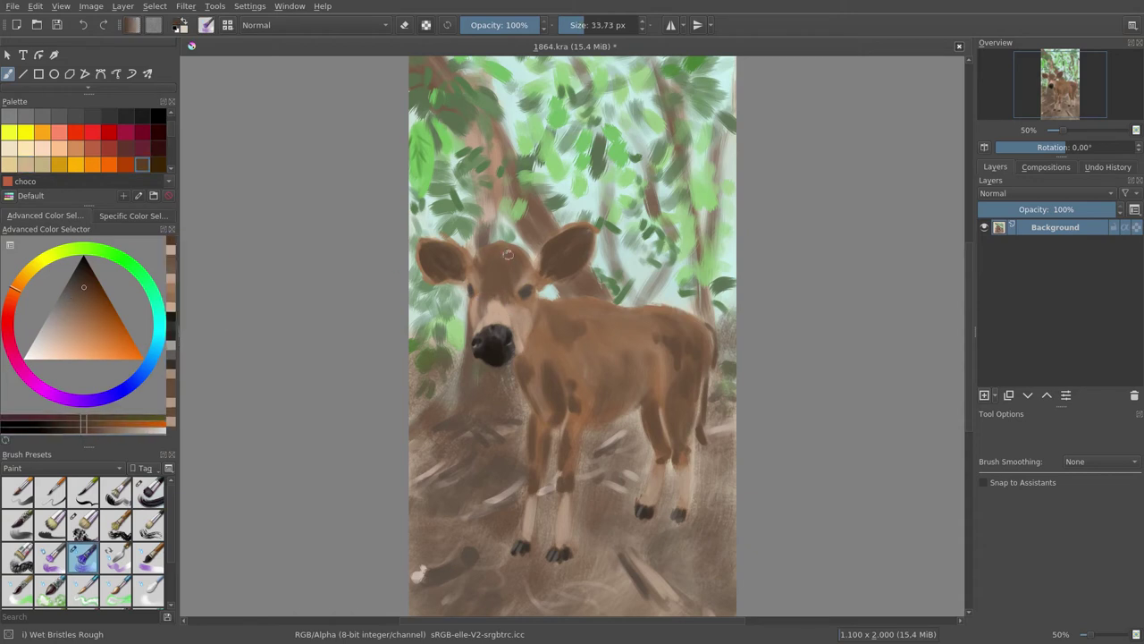
pyautogui.press('/')
pyautogui.keyDown('ctrl'); pyautogui.click(499, 274); pyautogui.keyUp('ctrl')
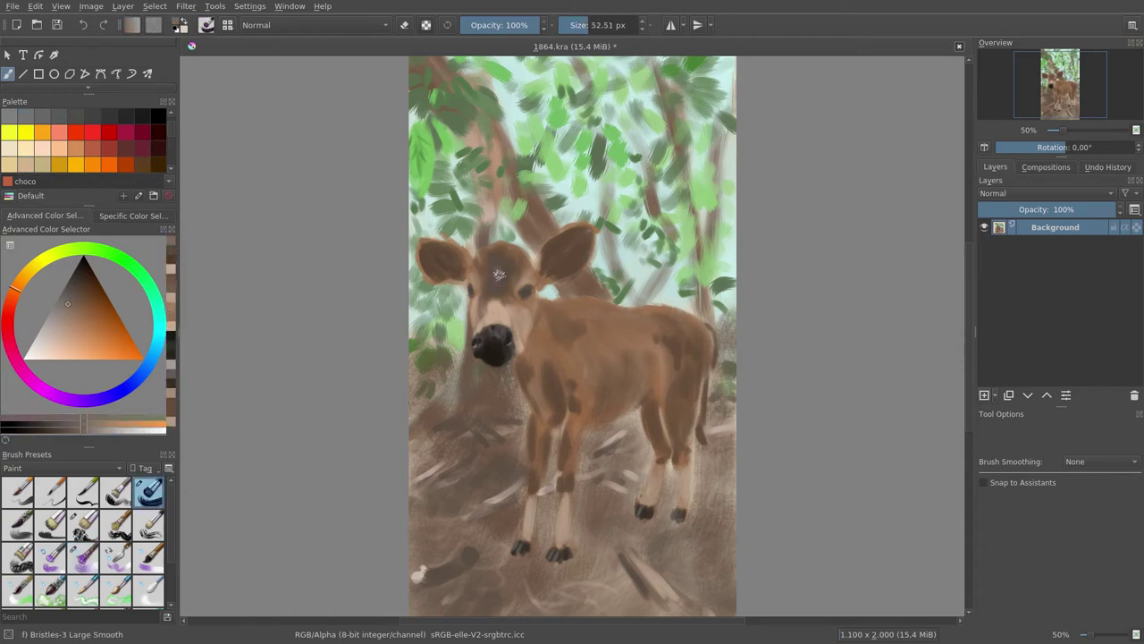
# Step: Darken the insides of both ears and the forehead with a darker brown
pyautogui.scroll(1, 494, 322)
pyautogui.scroll(1, 493, 322)
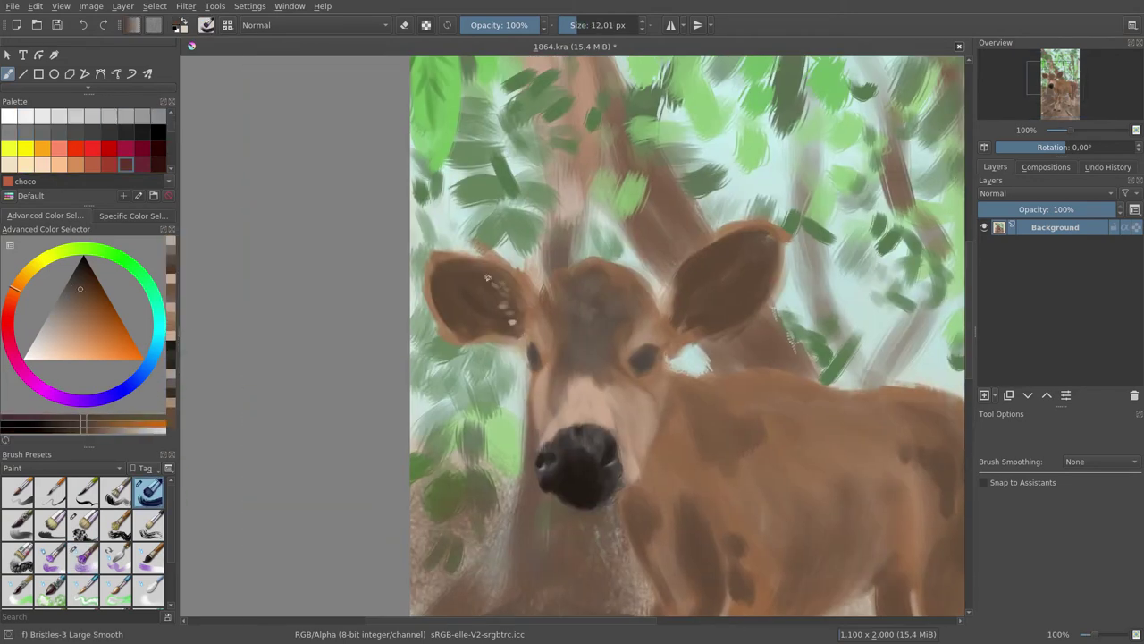
pyautogui.keyDown('ctrl'); pyautogui.click(517, 317); pyautogui.keyUp('ctrl')
pyautogui.moveTo(516, 317)
pyautogui.mouseDown()
pyautogui.moveTo(439, 263)
pyautogui.moveTo(514, 335)
pyautogui.mouseUp()
pyautogui.moveTo(590, 308); pyautogui.dragTo(595, 385)
pyautogui.press(']')
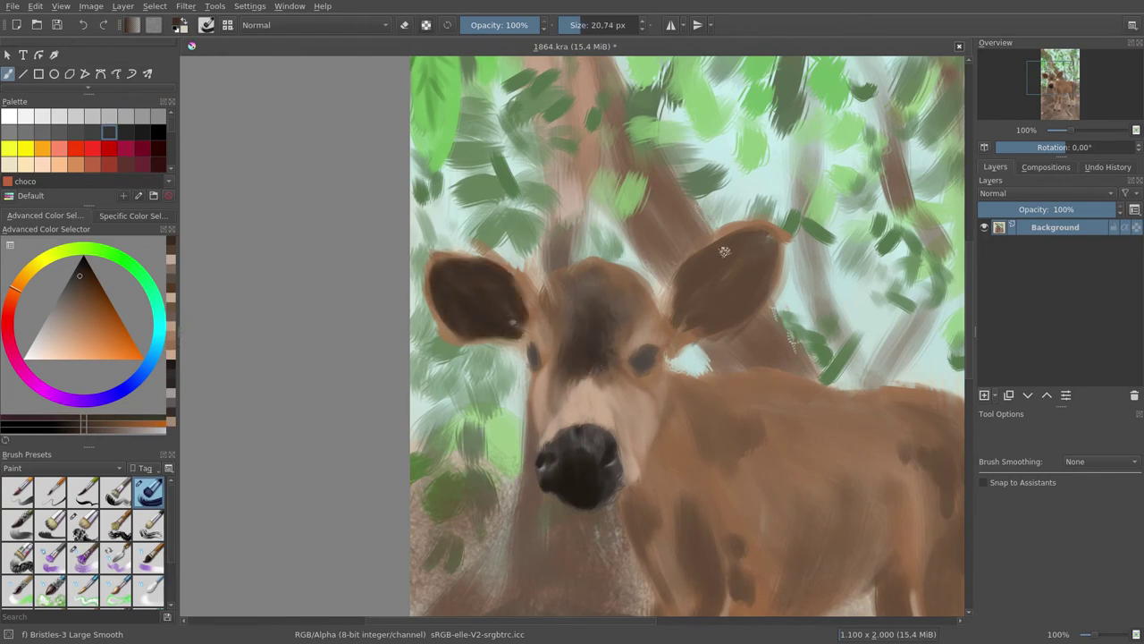
pyautogui.moveTo(706, 308); pyautogui.dragTo(769, 239)
# Step: Paint pale hair streaks inside both ears with Wet Bristles, then shade the forehead darker brown
pyautogui.click(26, 164)
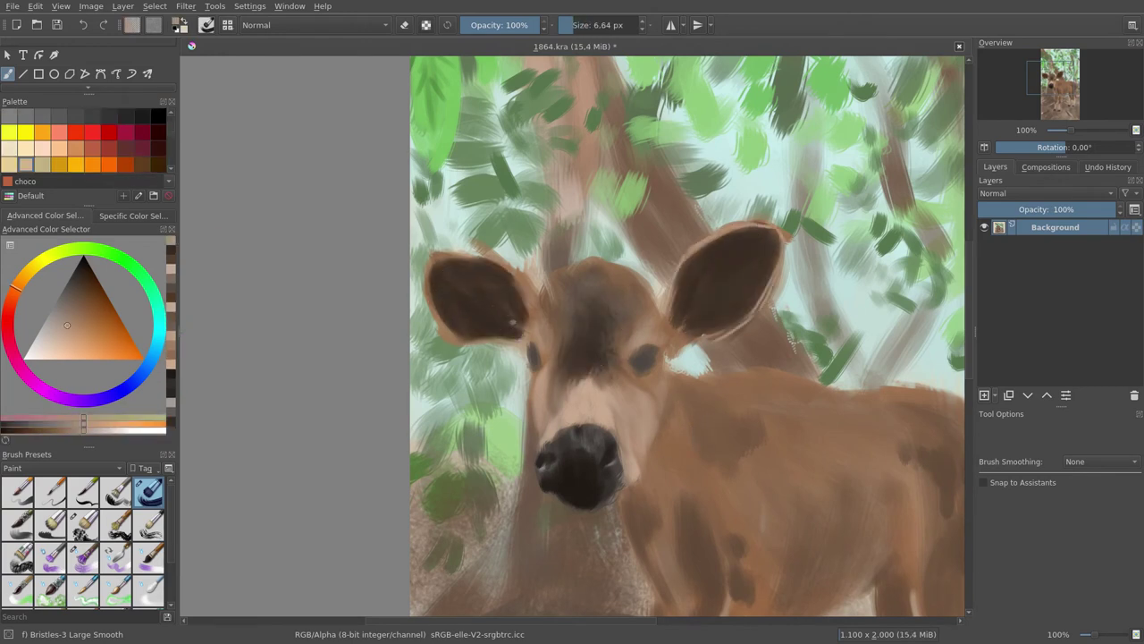
pyautogui.press(']')
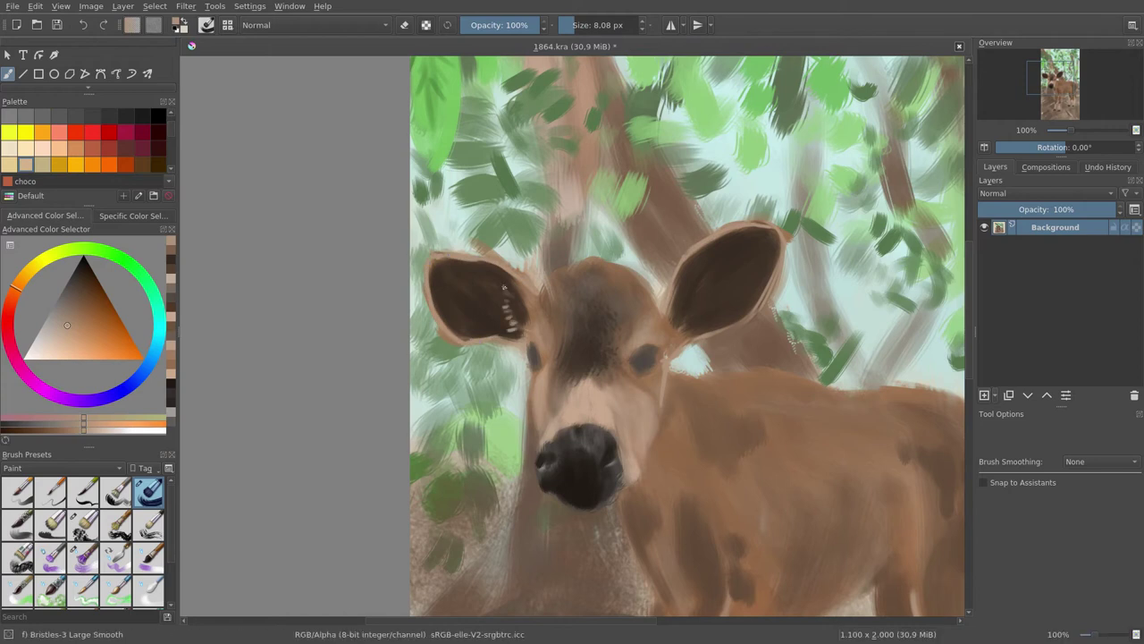
pyautogui.keyDown('ctrl'); pyautogui.click(744, 299); pyautogui.keyUp('ctrl')
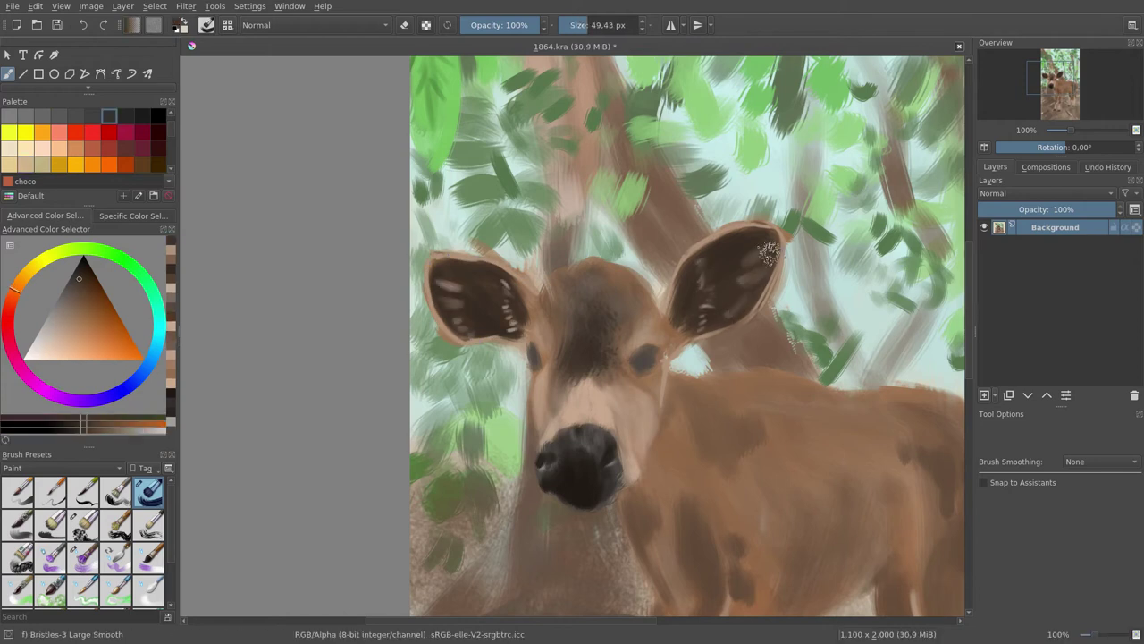
pyautogui.moveTo(744, 300); pyautogui.dragTo(769, 252)
pyautogui.moveTo(447, 302); pyautogui.dragTo(474, 324)
pyautogui.press('/')
pyautogui.moveTo(579, 296); pyautogui.dragTo(617, 340)
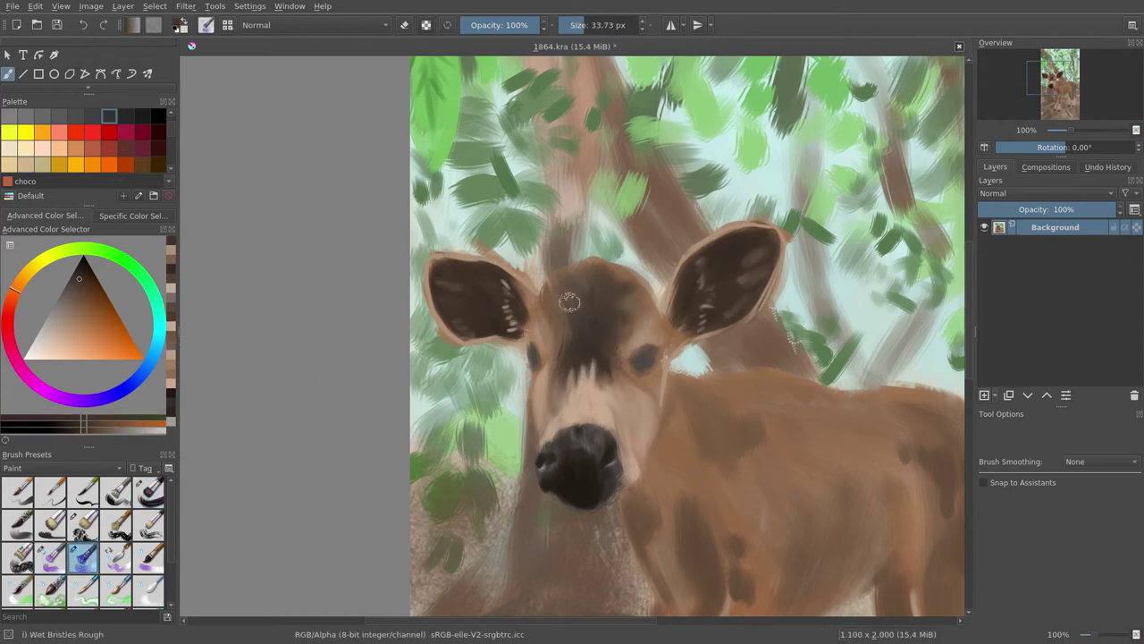
pyautogui.press('/')
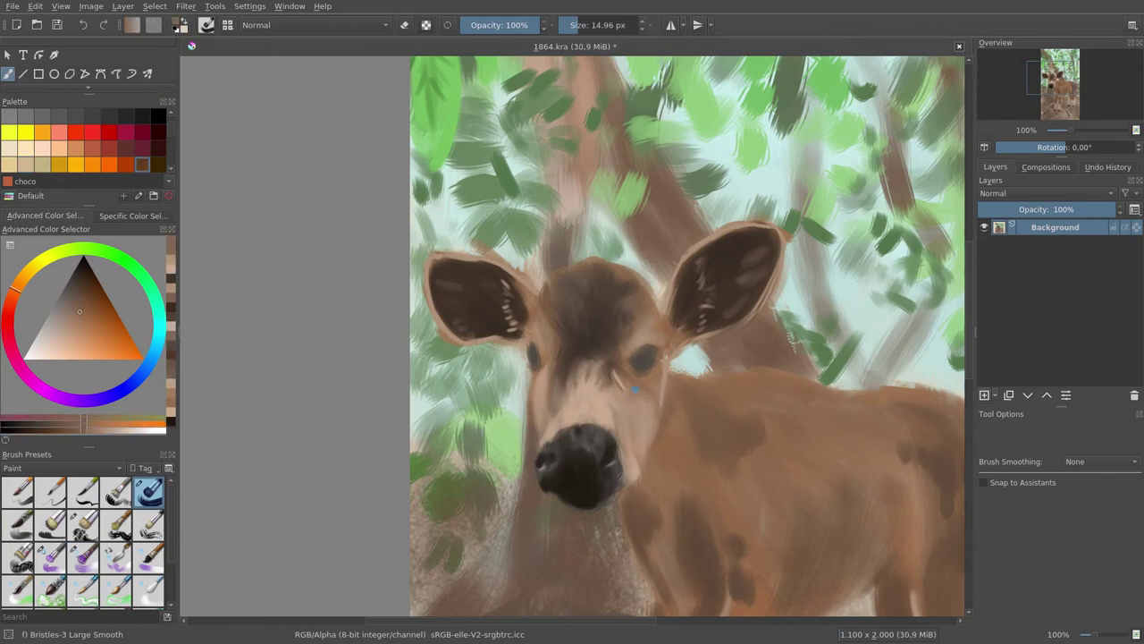
# Step: Zoom closer and paint the right eye near-black
pyautogui.keyDown('ctrl'); pyautogui.click(577, 460); pyautogui.keyUp('ctrl')
pyautogui.press('+')
pyautogui.moveTo(659, 362)
pyautogui.mouseDown()
pyautogui.moveTo(690, 363)
pyautogui.moveTo(679, 337)
pyautogui.mouseUp()
pyautogui.keyDown('ctrl'); pyautogui.click(670, 380); pyautogui.keyUp('ctrl')
pyautogui.press(']')
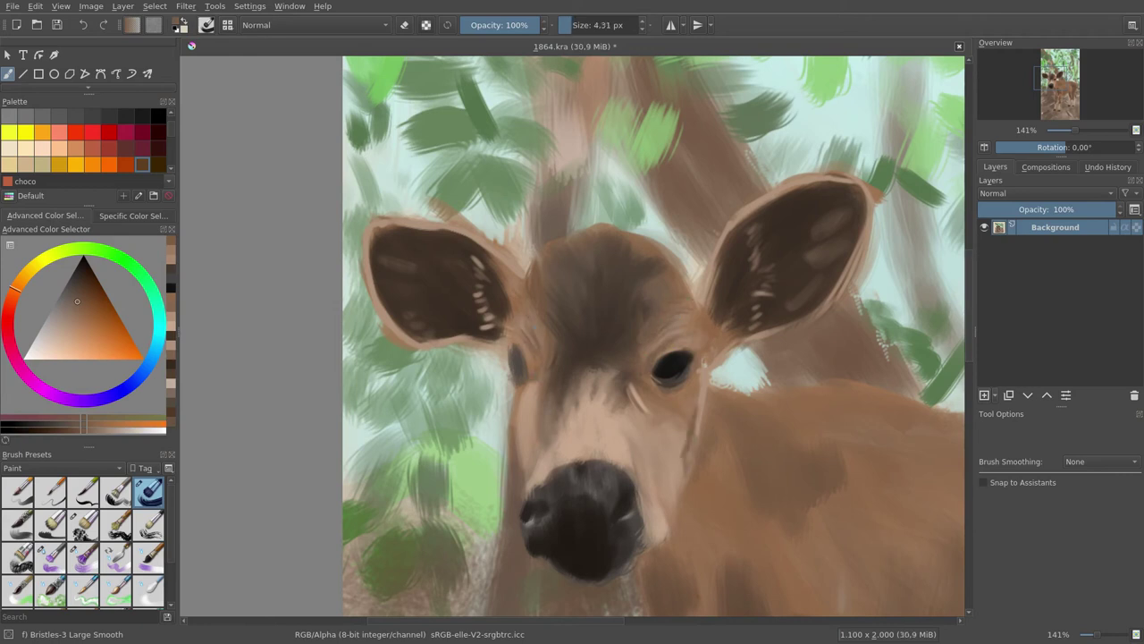
# Step: Add a tan-brown stroke on the face with a progressively larger brush
pyautogui.keyDown('ctrl'); pyautogui.click(620, 324); pyautogui.keyUp('ctrl')
pyautogui.press(']')
pyautogui.press(']')
pyautogui.keyDown('ctrl'); pyautogui.click(595, 459); pyautogui.keyUp('ctrl')
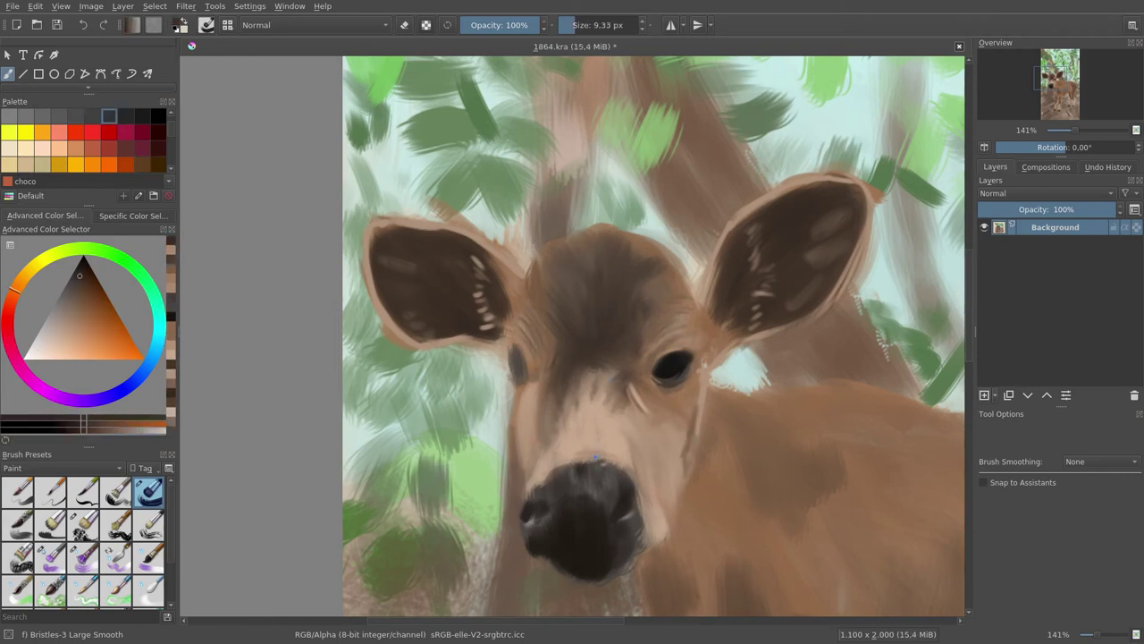
pyautogui.press(']')
pyautogui.keyDown('ctrl'); pyautogui.click(707, 478); pyautogui.keyUp('ctrl')
pyautogui.press(']')
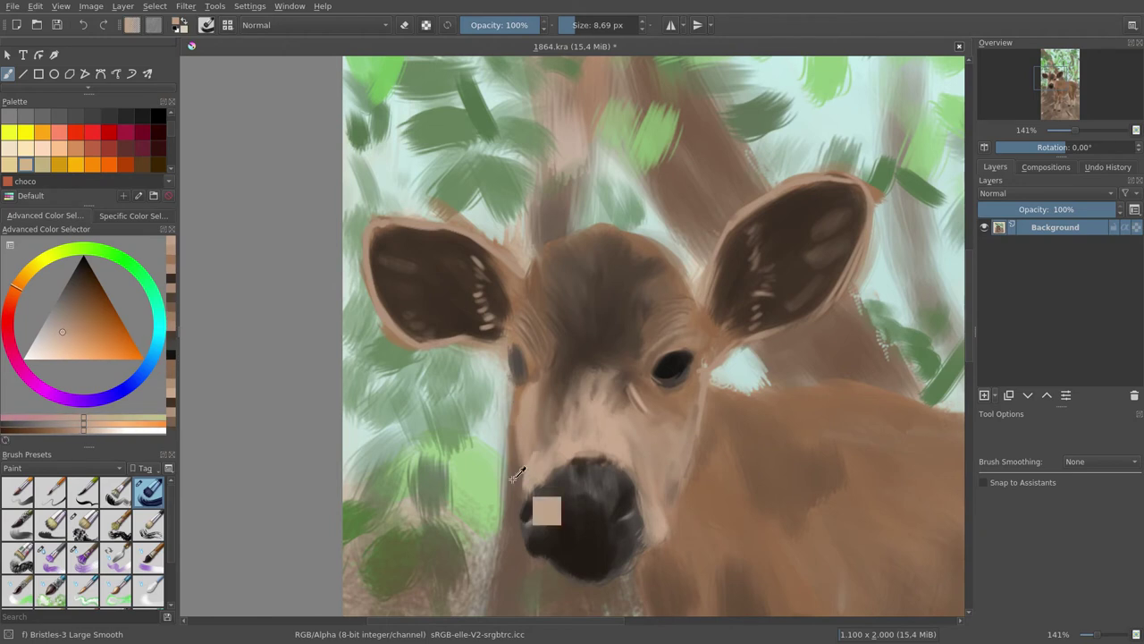
pyautogui.keyDown('ctrl'); pyautogui.click(546, 506); pyautogui.keyUp('ctrl')
pyautogui.moveTo(515, 466); pyautogui.dragTo(516, 402)
# Step: Shrink the brush to about 10 px and sample near-black and greyish-brown colours
pyautogui.press('[')
pyautogui.press('[')
pyautogui.keyDown('ctrl'); pyautogui.click(524, 374); pyautogui.keyUp('ctrl')
pyautogui.keyDown('ctrl'); pyautogui.click(534, 363); pyautogui.keyUp('ctrl')
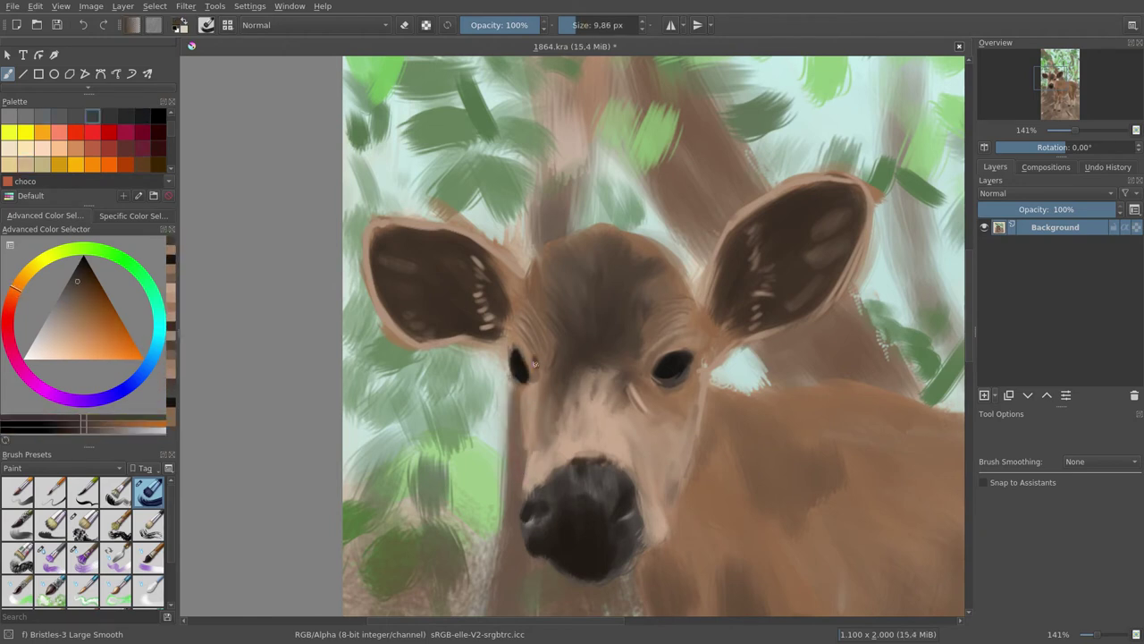
pyautogui.keyDown('ctrl'); pyautogui.click(537, 368); pyautogui.keyUp('ctrl')
pyautogui.keyDown('ctrl'); pyautogui.click(508, 336); pyautogui.keyUp('ctrl')
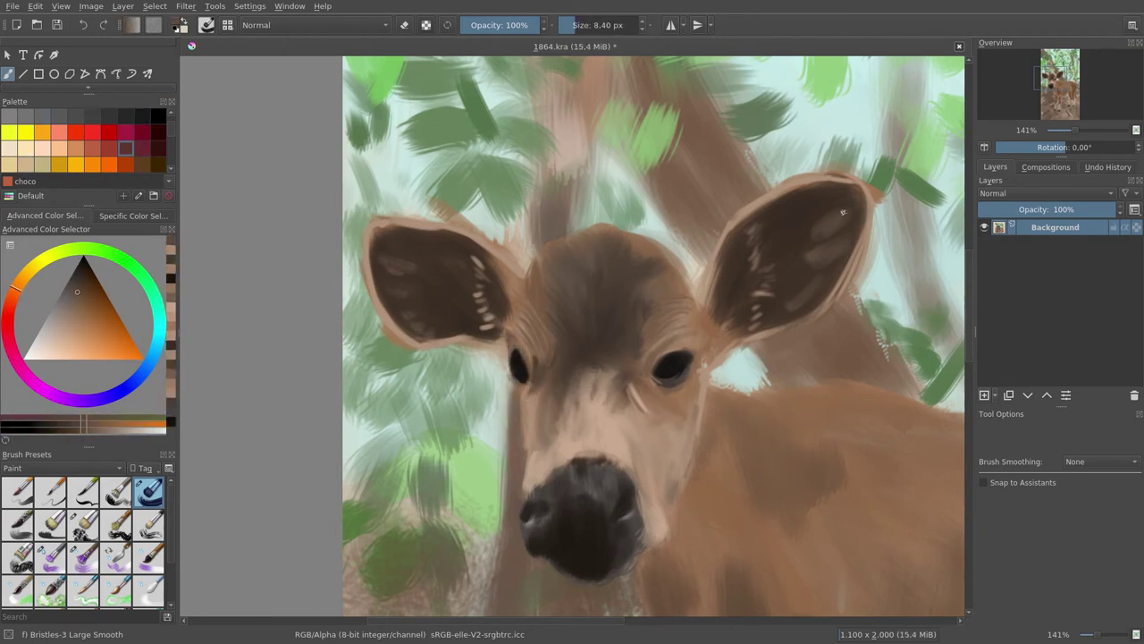
# Step: Paint dark strokes on the legs and belly, deepening the body's dark patches
pyautogui.moveTo(534, 327); pyautogui.dragTo(387, 139)
pyautogui.keyDown('ctrl'); pyautogui.click(623, 396); pyautogui.keyUp('ctrl')
pyautogui.moveTo(623, 396); pyautogui.dragTo(560, 268)
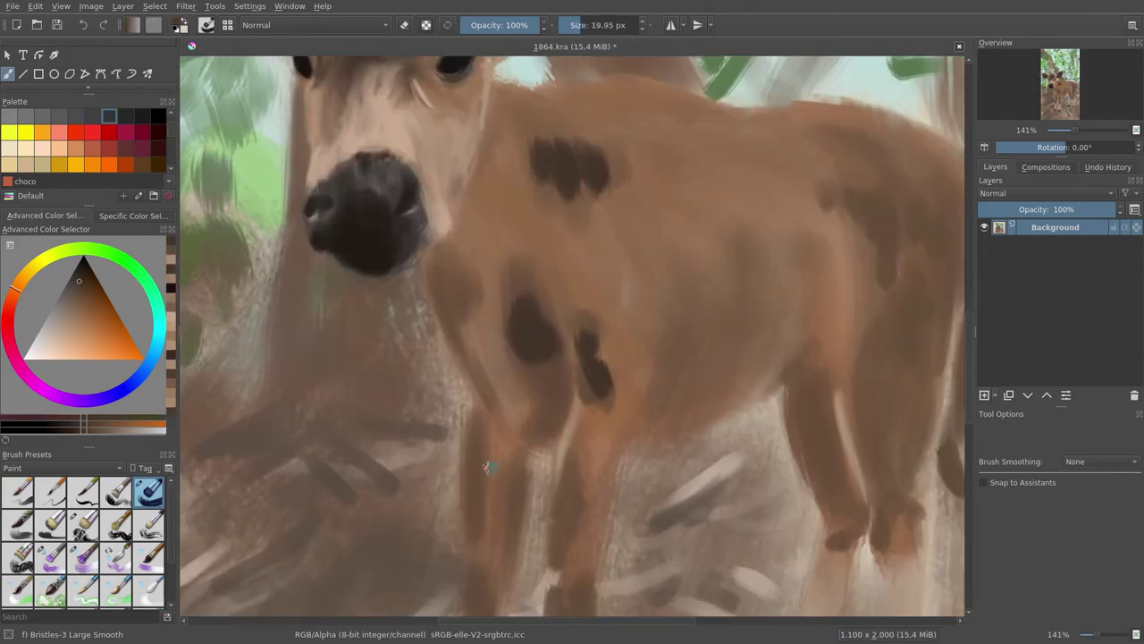
pyautogui.moveTo(580, 611); pyautogui.dragTo(568, 497)
pyautogui.moveTo(800, 255); pyautogui.dragTo(818, 375)
pyautogui.moveTo(882, 327); pyautogui.dragTo(734, 359)
pyautogui.moveTo(706, 224); pyautogui.dragTo(742, 420)
pyautogui.moveTo(532, 129); pyautogui.dragTo(568, 241)
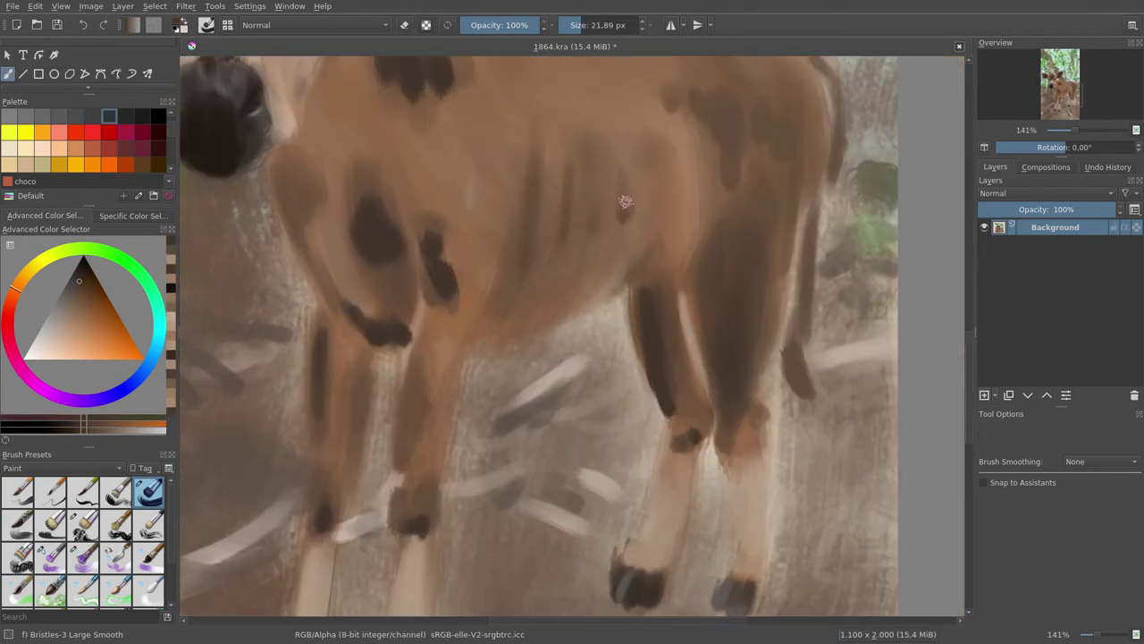
pyautogui.moveTo(626, 201)
pyautogui.mouseDown()
pyautogui.moveTo(590, 304)
pyautogui.moveTo(521, 337)
pyautogui.moveTo(542, 260)
pyautogui.mouseUp()
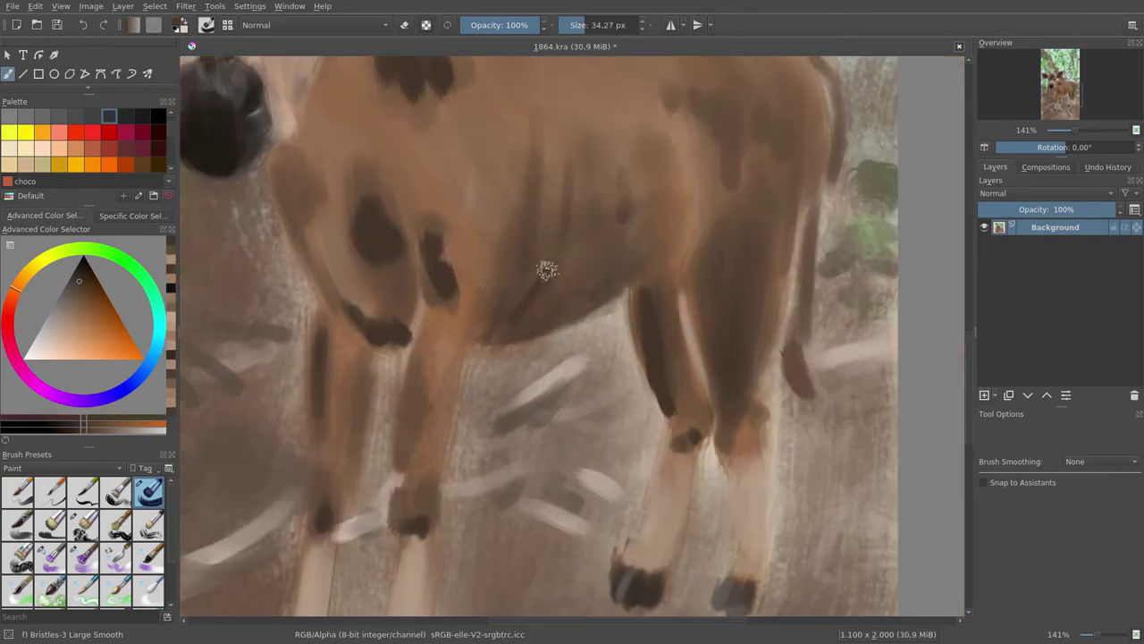
# Step: With Wet Bristles, blend the belly, shoulder patch, front and hind legs, and upper back
pyautogui.click(50, 557)
pyautogui.moveTo(357, 304)
pyautogui.mouseDown()
pyautogui.moveTo(388, 248)
pyautogui.moveTo(459, 278)
pyautogui.moveTo(509, 457)
pyautogui.mouseUp()
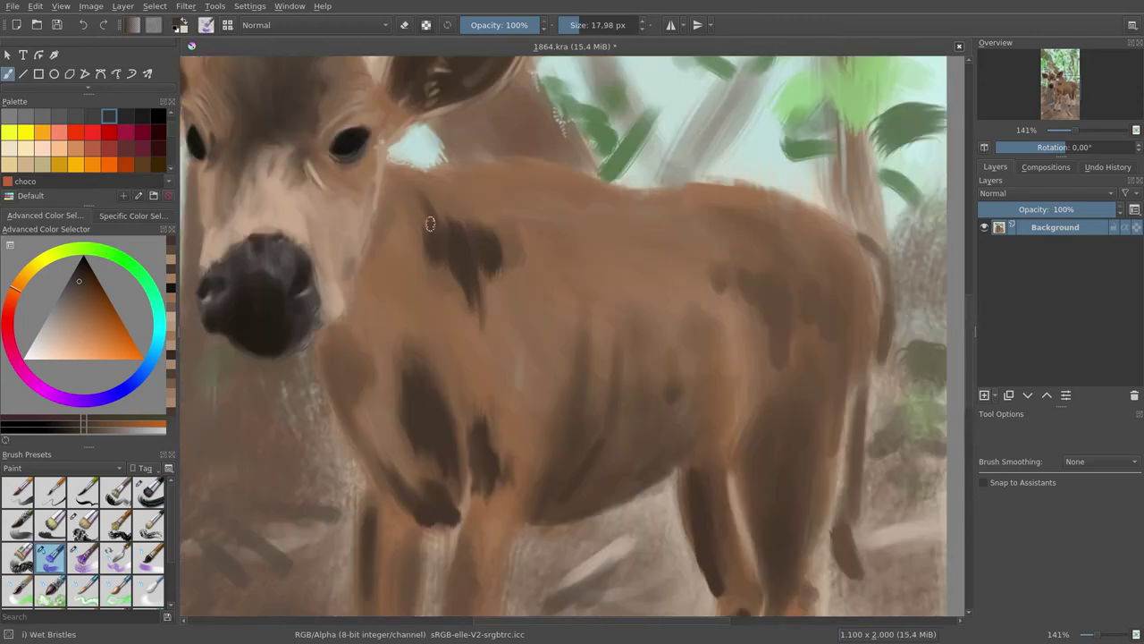
pyautogui.moveTo(420, 197)
pyautogui.mouseDown()
pyautogui.moveTo(528, 241)
pyautogui.moveTo(466, 225)
pyautogui.mouseUp()
pyautogui.moveTo(320, 350); pyautogui.dragTo(365, 189)
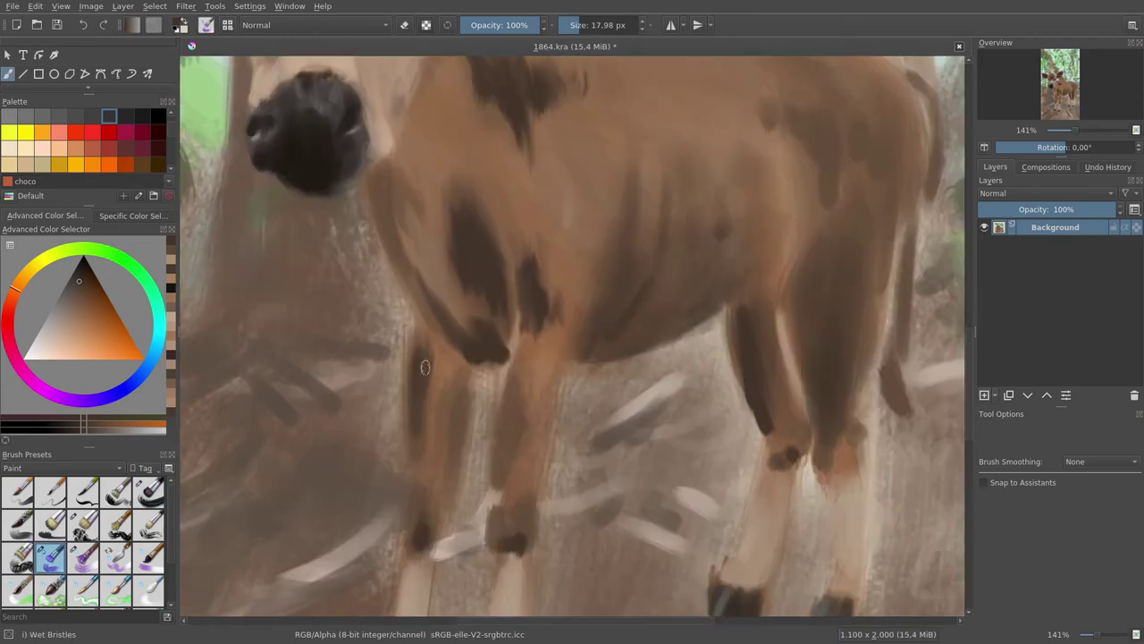
pyautogui.moveTo(411, 313); pyautogui.dragTo(420, 412)
pyautogui.moveTo(505, 517); pyautogui.dragTo(518, 532)
pyautogui.moveTo(751, 358)
pyautogui.mouseDown()
pyautogui.moveTo(762, 295)
pyautogui.moveTo(774, 357)
pyautogui.mouseUp()
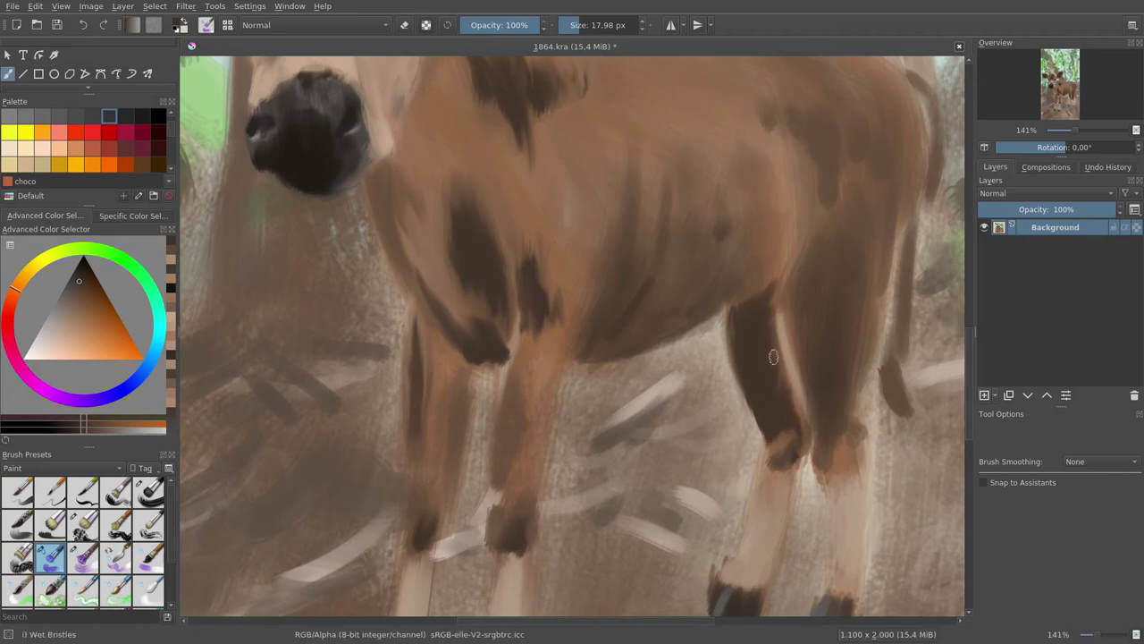
pyautogui.moveTo(764, 134)
pyautogui.mouseDown()
pyautogui.moveTo(825, 120)
pyautogui.moveTo(888, 141)
pyautogui.mouseUp()
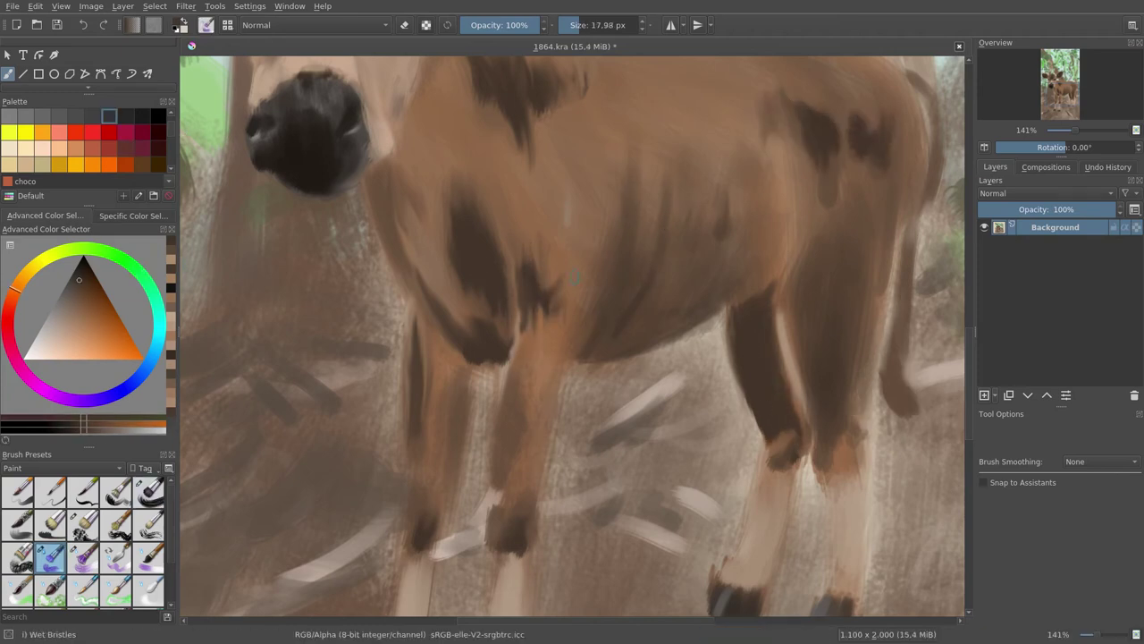
pyautogui.press('1')
pyautogui.press('/')
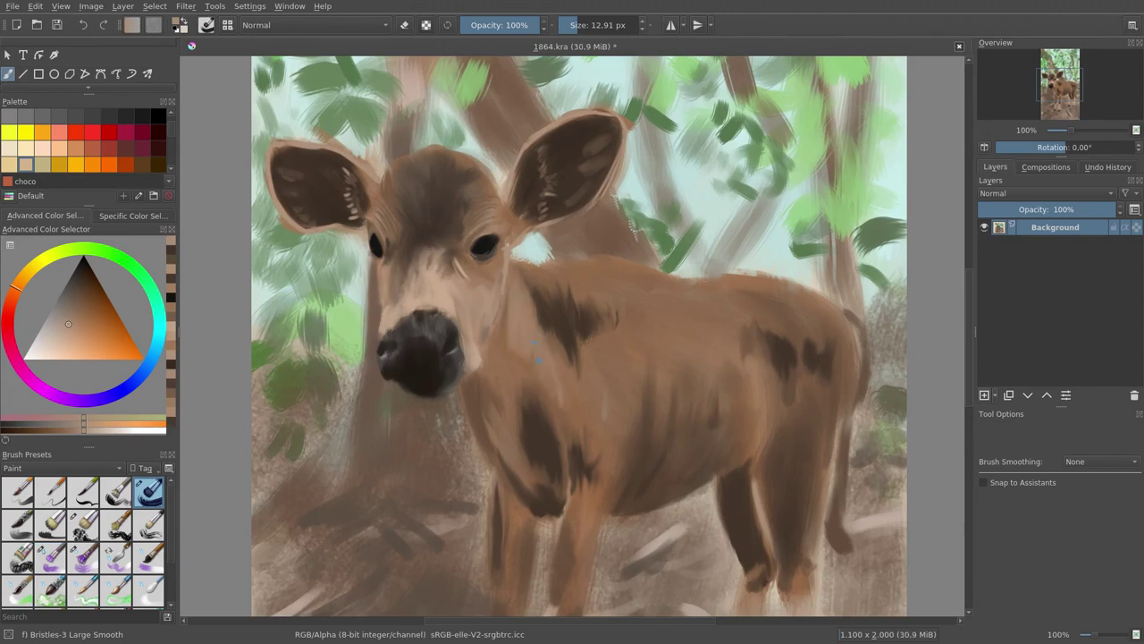
# Step: Paint dark grey strokes on the calf's forehead
pyautogui.keyDown('ctrl'); pyautogui.click(534, 347); pyautogui.keyUp('ctrl')
pyautogui.press('[')
pyautogui.press('[')
pyautogui.press('[')
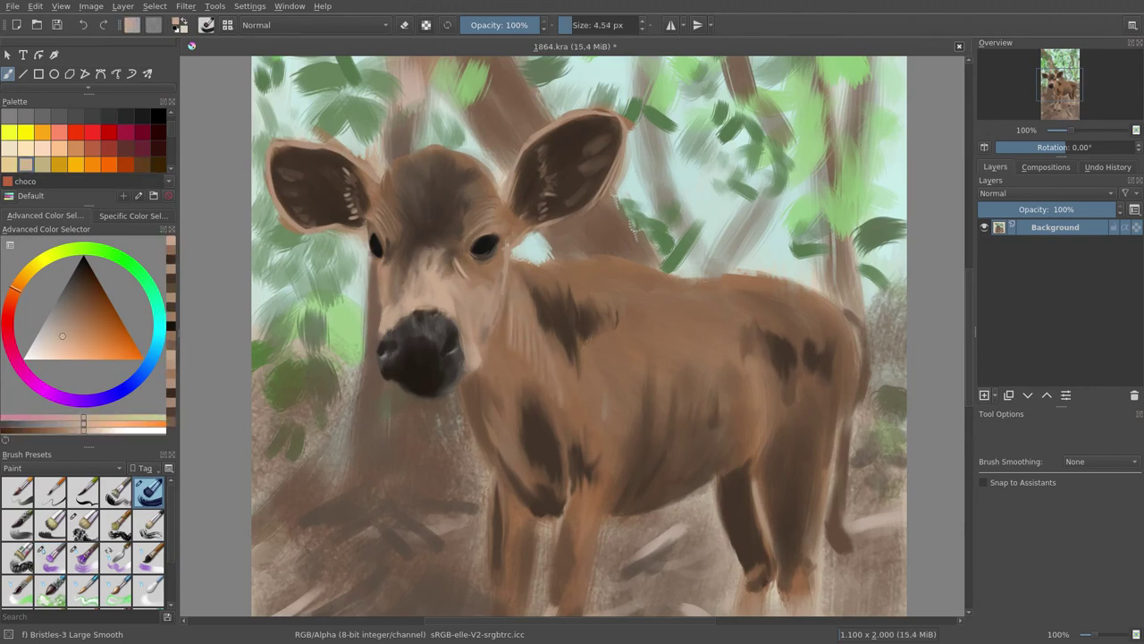
pyautogui.keyDown('ctrl'); pyautogui.click(513, 239); pyautogui.keyUp('ctrl')
pyautogui.press(']')
pyautogui.press(']')
pyautogui.press(']')
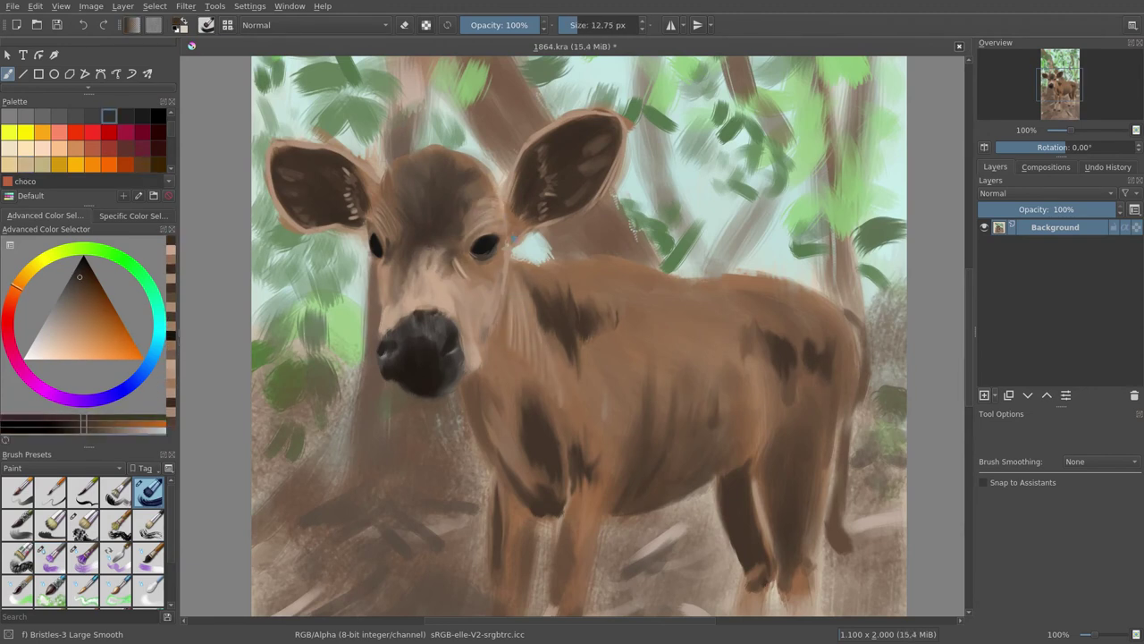
pyautogui.moveTo(456, 164); pyautogui.dragTo(420, 184)
# Step: Paint short strokes on the calf's chest with Bristles-3 Large Smooth and Wet Bristles
pyautogui.keyDown('ctrl'); pyautogui.click(451, 179); pyautogui.keyUp('ctrl')
pyautogui.press('[')
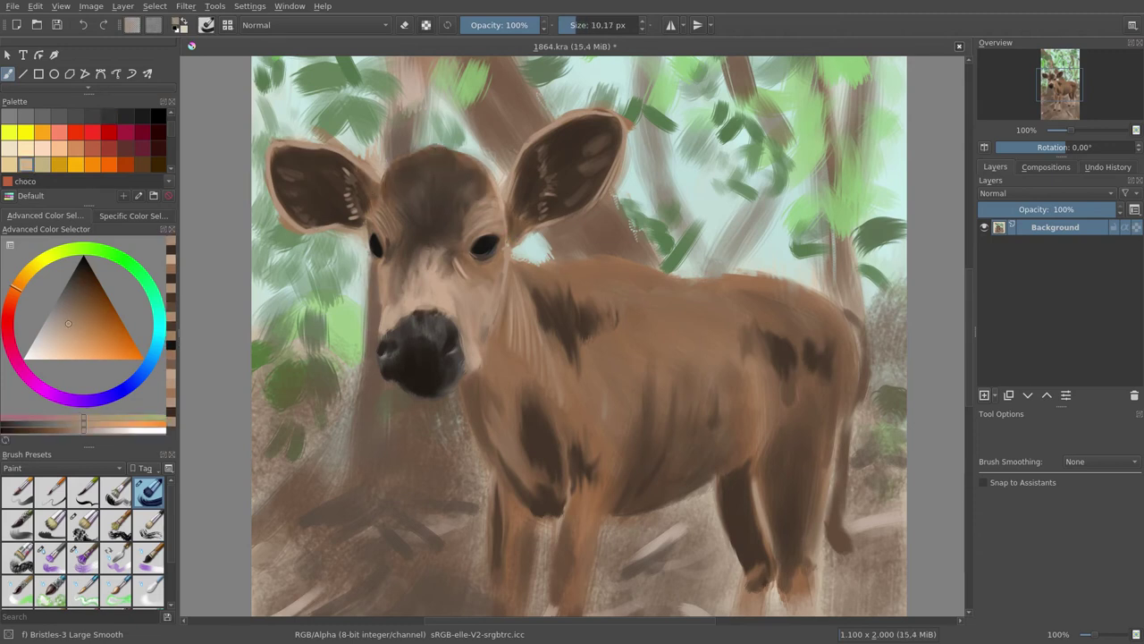
pyautogui.click(64, 555)
pyautogui.press('/')
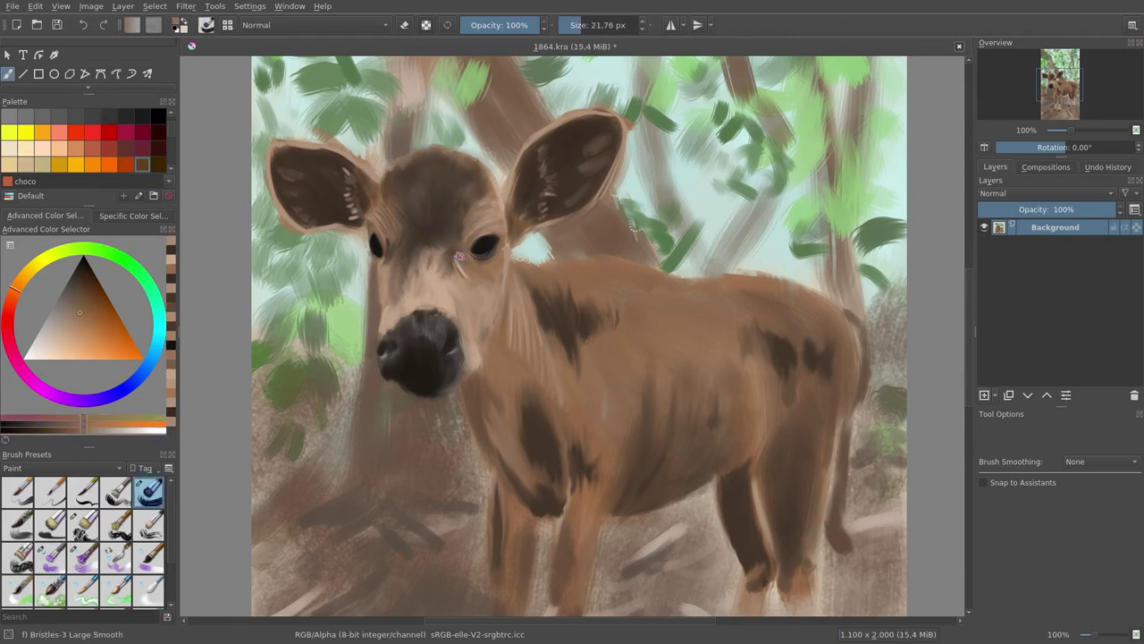
pyautogui.keyDown('ctrl'); pyautogui.click(475, 314); pyautogui.keyUp('ctrl')
pyautogui.moveTo(478, 442)
pyautogui.mouseDown()
pyautogui.moveTo(475, 393)
pyautogui.moveTo(499, 360)
pyautogui.mouseUp()
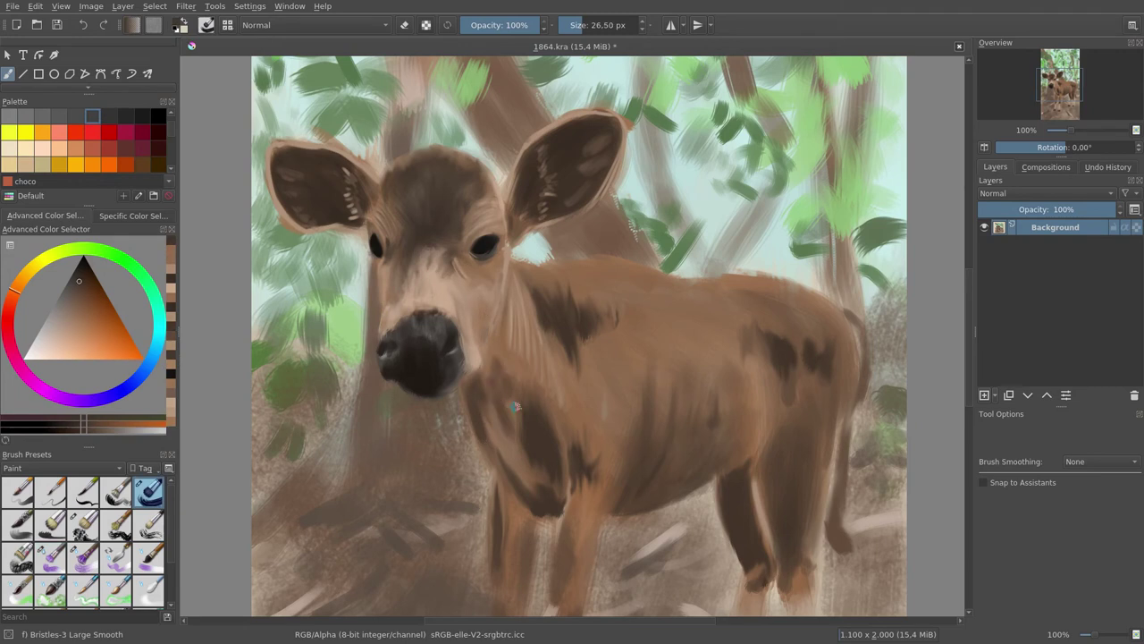
pyautogui.press('/')
pyautogui.moveTo(481, 410); pyautogui.dragTo(497, 347)
# Step: Try several darker and lighter browns while alternating Wet Bristles and Bristles-3 Large Smooth
pyautogui.keyDown('ctrl'); pyautogui.click(515, 460); pyautogui.keyUp('ctrl')
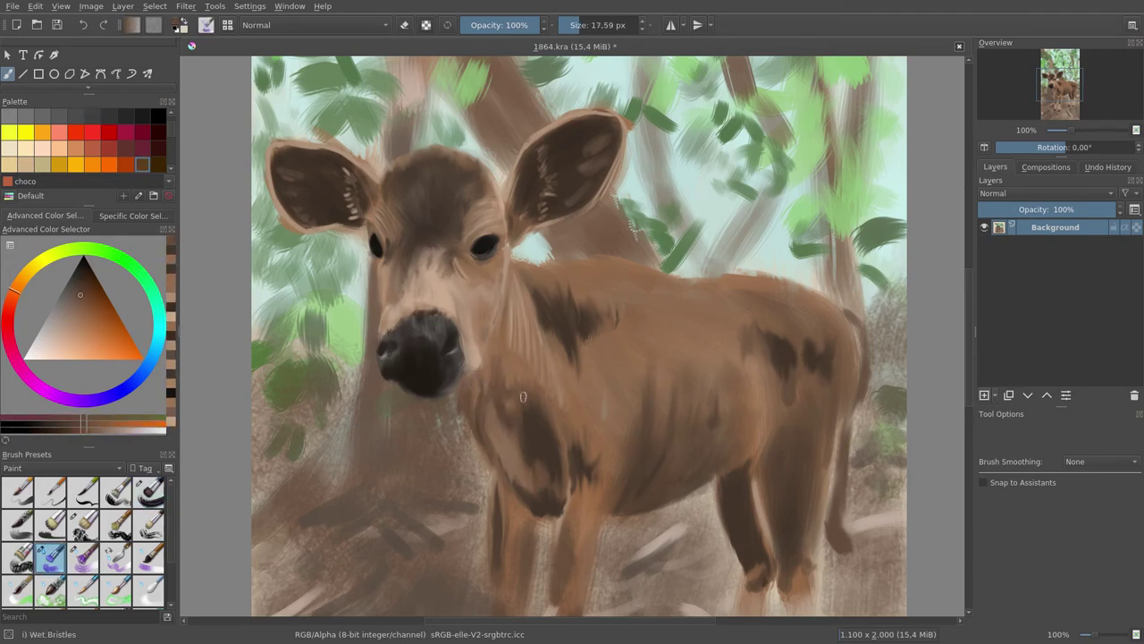
pyautogui.scroll(-3, 563, 425)
pyautogui.keyDown('ctrl'); pyautogui.click(602, 454); pyautogui.keyUp('ctrl')
pyautogui.scroll(-5, 595, 536)
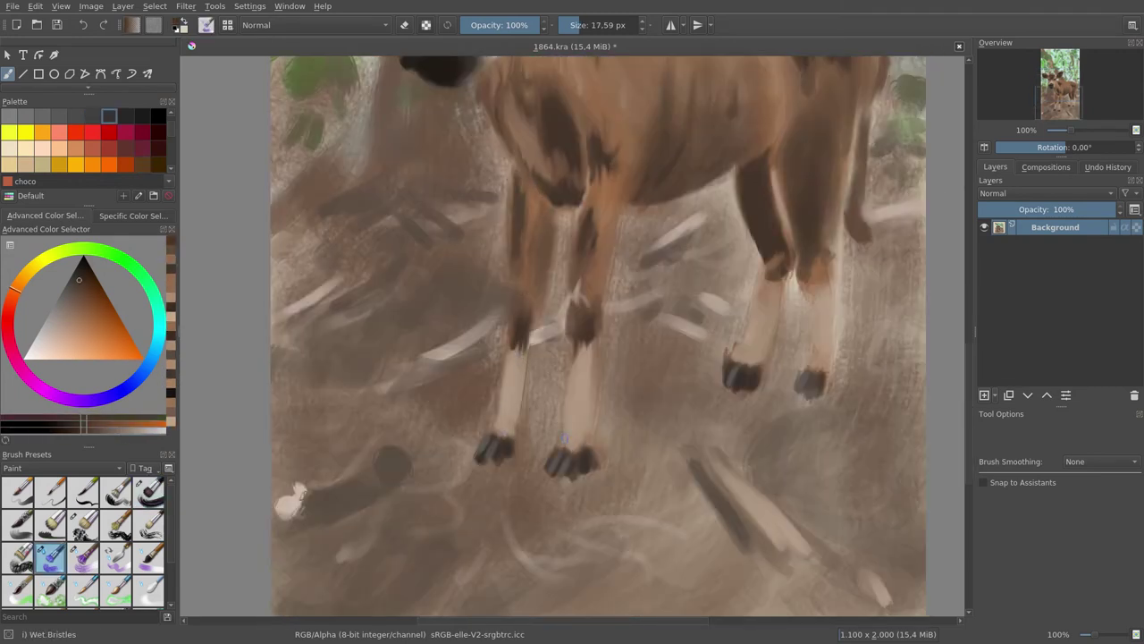
pyautogui.press('/')
pyautogui.keyDown('ctrl'); pyautogui.click(510, 404); pyautogui.keyUp('ctrl')
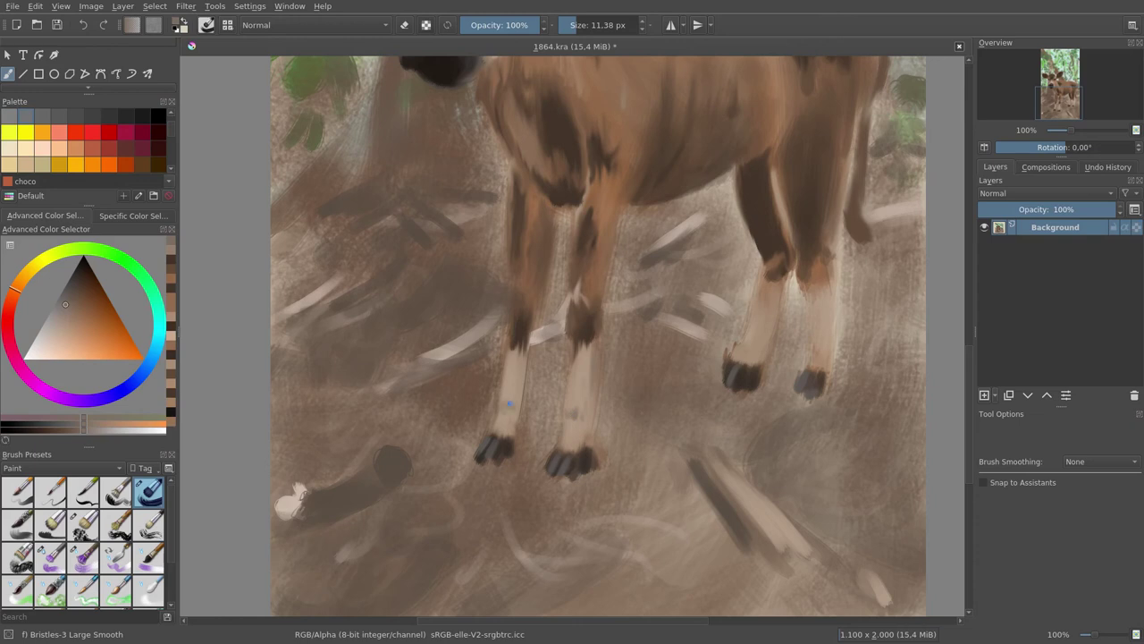
pyautogui.keyDown('ctrl'); pyautogui.click(750, 336); pyautogui.keyUp('ctrl')
pyautogui.scroll(2, 761, 272)
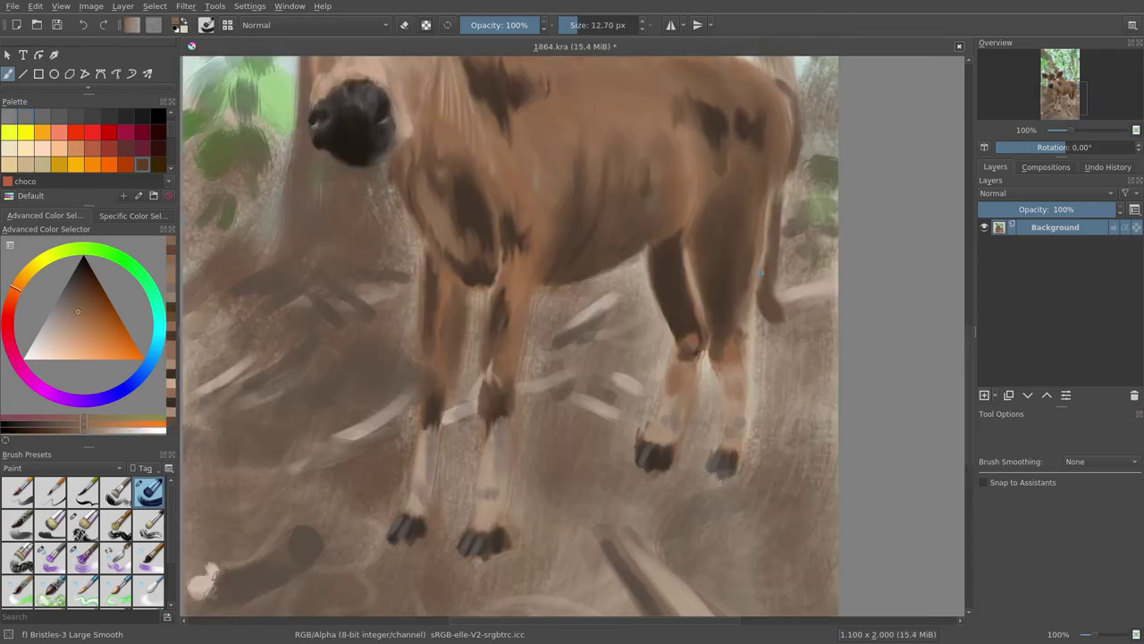
pyautogui.press('/')
pyautogui.scroll(4, 538, 236)
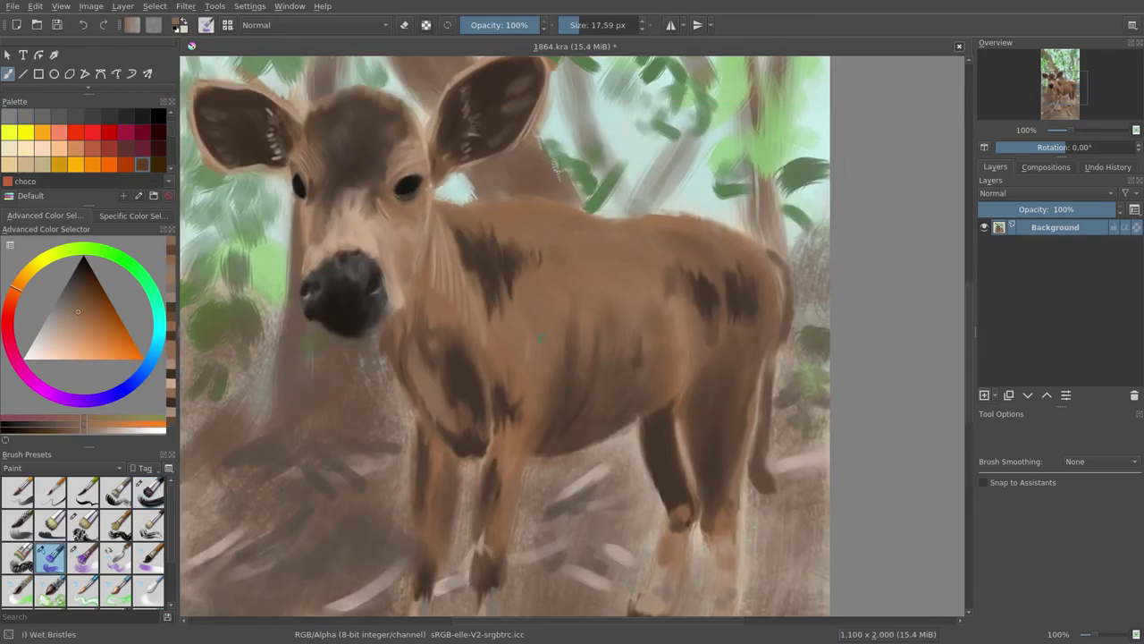
pyautogui.keyDown('ctrl'); pyautogui.click(537, 336); pyautogui.keyUp('ctrl')
pyautogui.press('/')
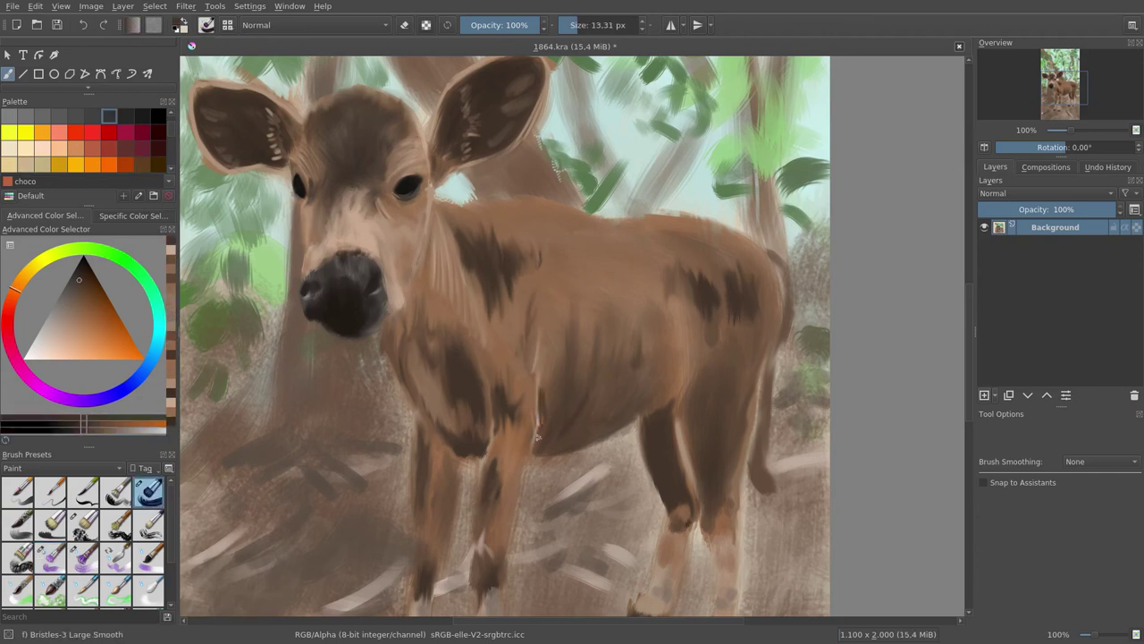
# Step: Shade the belly underside and front of the hind leg with darker brown
pyautogui.keyDown('ctrl'); pyautogui.click(546, 433); pyautogui.keyUp('ctrl')
pyautogui.moveTo(535, 455); pyautogui.dragTo(579, 442)
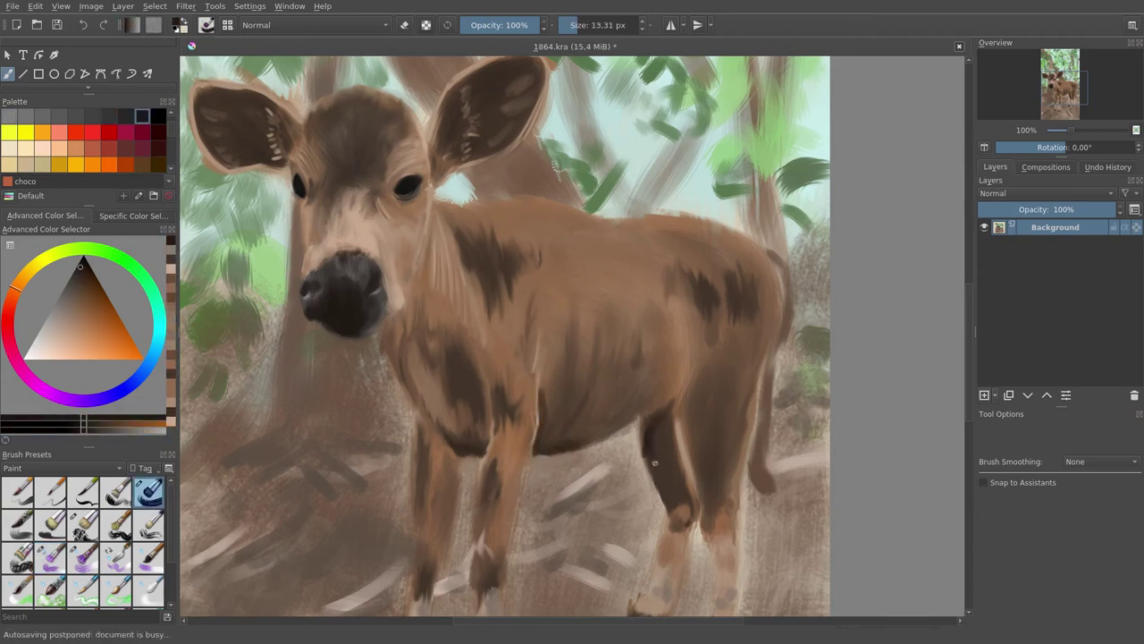
pyautogui.moveTo(644, 416); pyautogui.dragTo(662, 501)
pyautogui.keyDown('ctrl'); pyautogui.click(564, 356); pyautogui.keyUp('ctrl')
pyautogui.press('[')
pyautogui.press('[')
pyautogui.press(']')
pyautogui.press(']')
pyautogui.press(']')
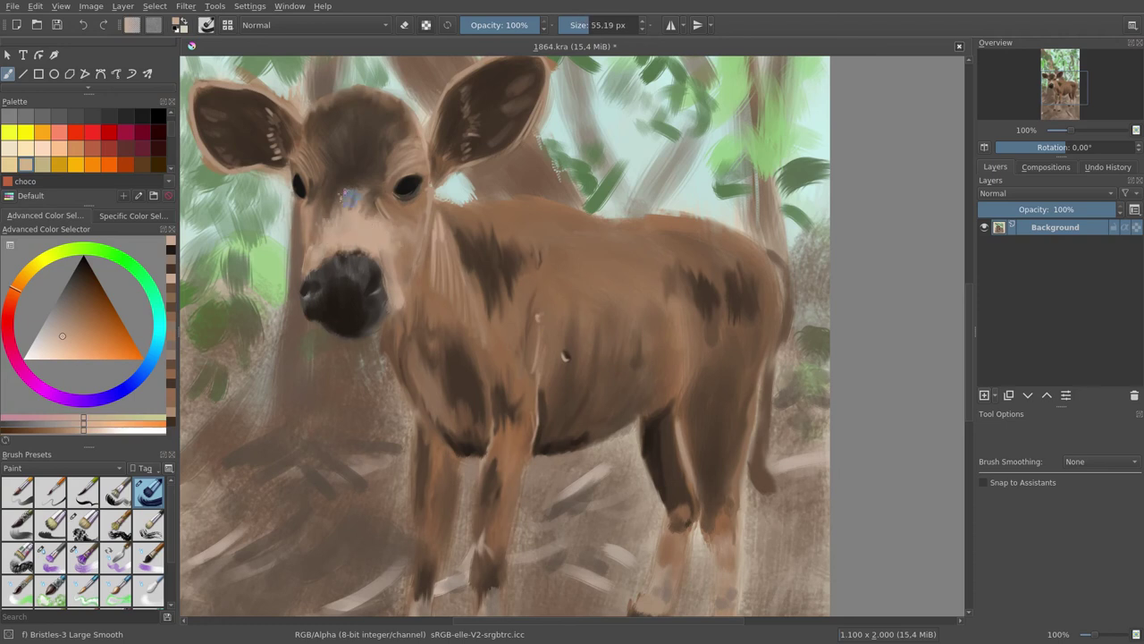
pyautogui.keyDown('ctrl'); pyautogui.click(458, 287); pyautogui.keyUp('ctrl')
pyautogui.click(69, 314)
pyautogui.press('/')
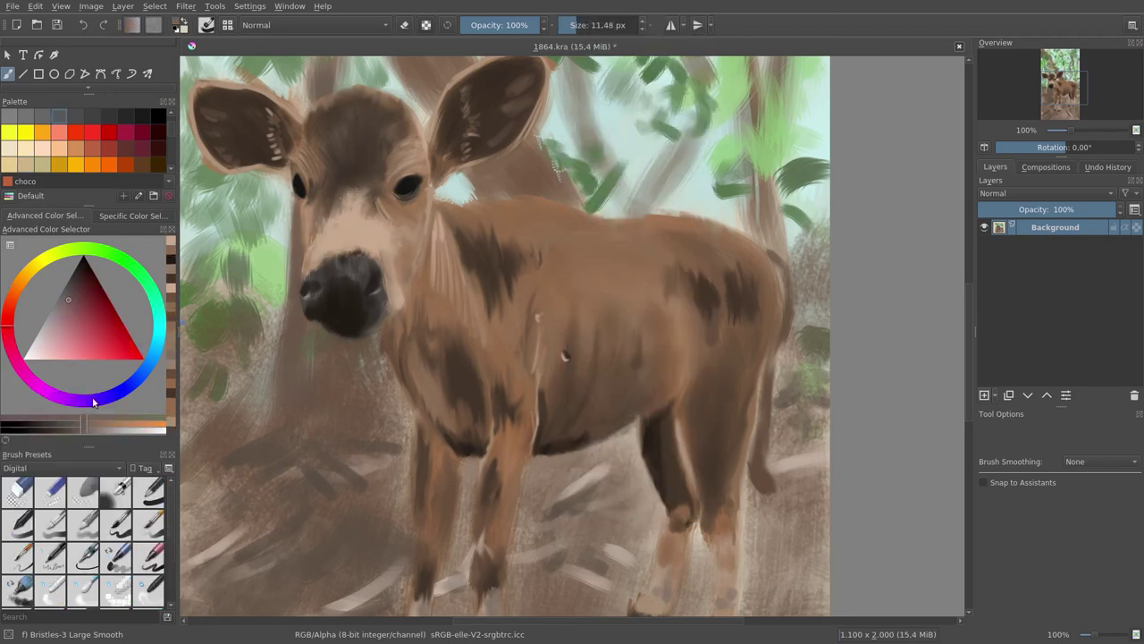
pyautogui.press('-')
pyautogui.press('-')
# Step: Choose Wet Bristles from the Paint tag and save the painting with Ctrl+S
pyautogui.press('[')
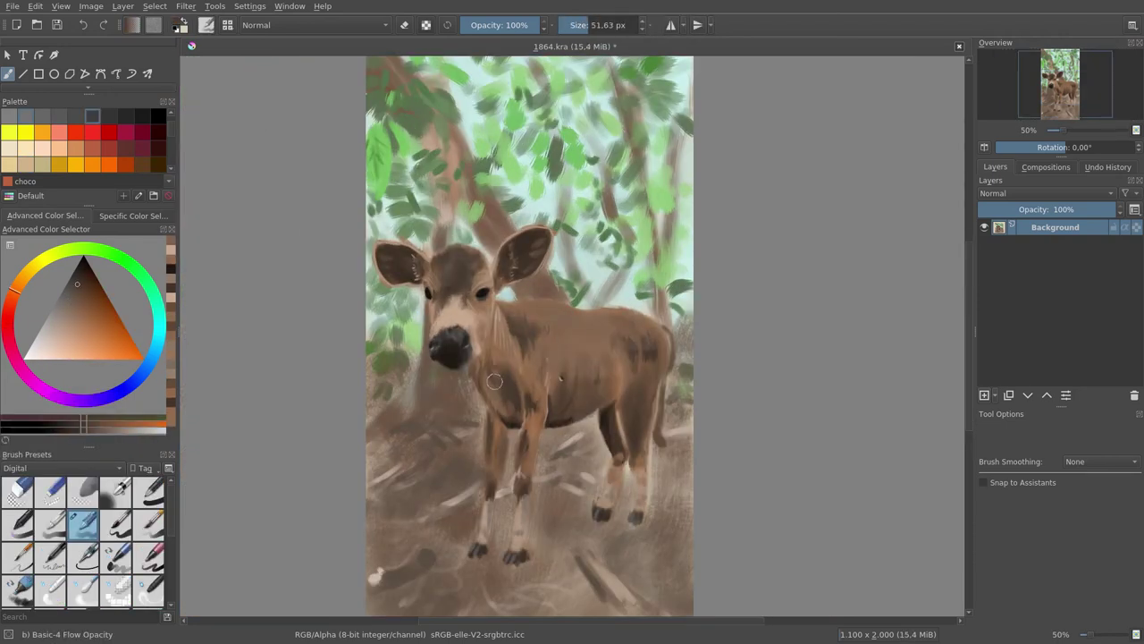
pyautogui.keyDown('ctrl'); pyautogui.click(498, 371); pyautogui.keyUp('ctrl')
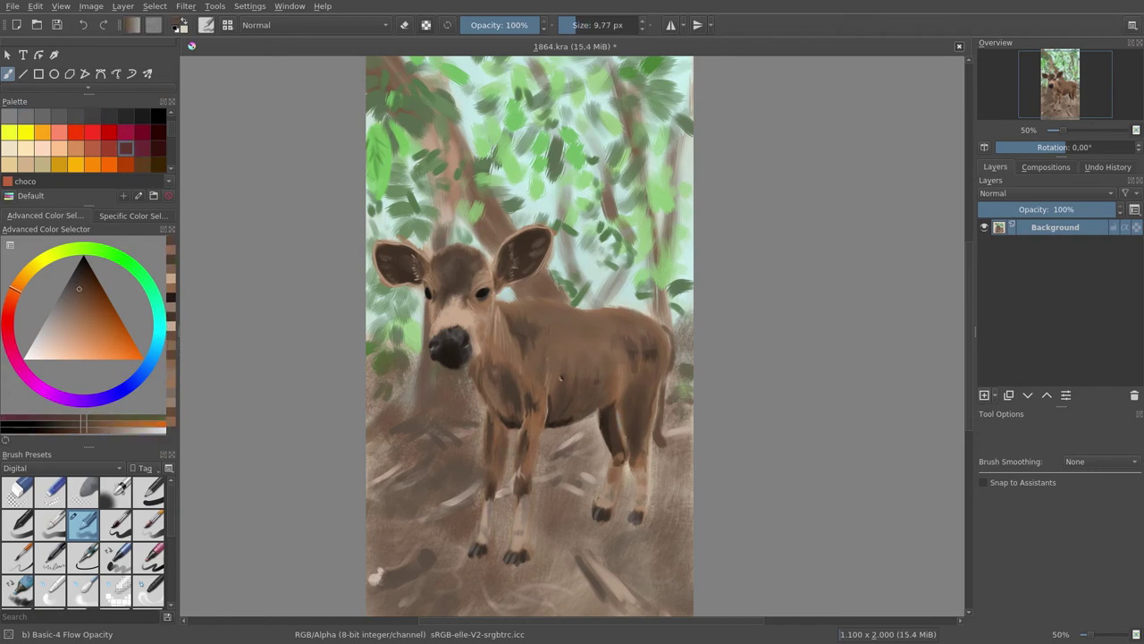
pyautogui.click(62, 467)
pyautogui.click(27, 523)
pyautogui.click(51, 557)
pyautogui.hotkey('ctrl', 's')
# Step: At 100% zoom, add small brown strokes on the calf's body with Bristles-3 Large Smooth
pyautogui.press('1')
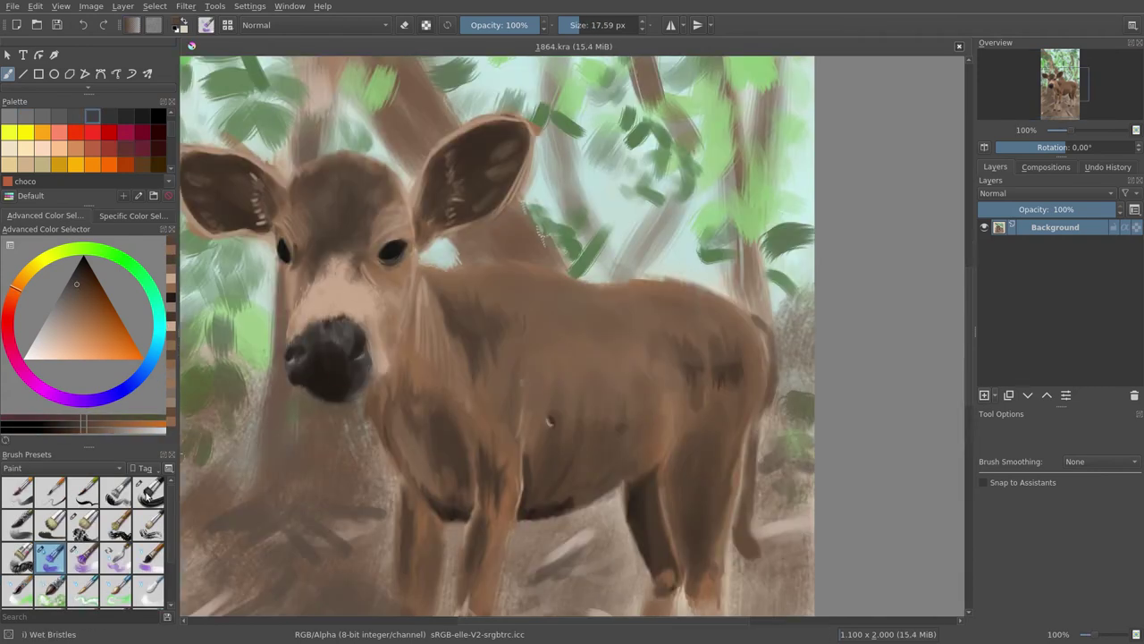
pyautogui.press('/')
pyautogui.keyDown('ctrl'); pyautogui.click(601, 402); pyautogui.keyUp('ctrl')
pyautogui.keyDown('ctrl'); pyautogui.click(679, 380); pyautogui.keyUp('ctrl')
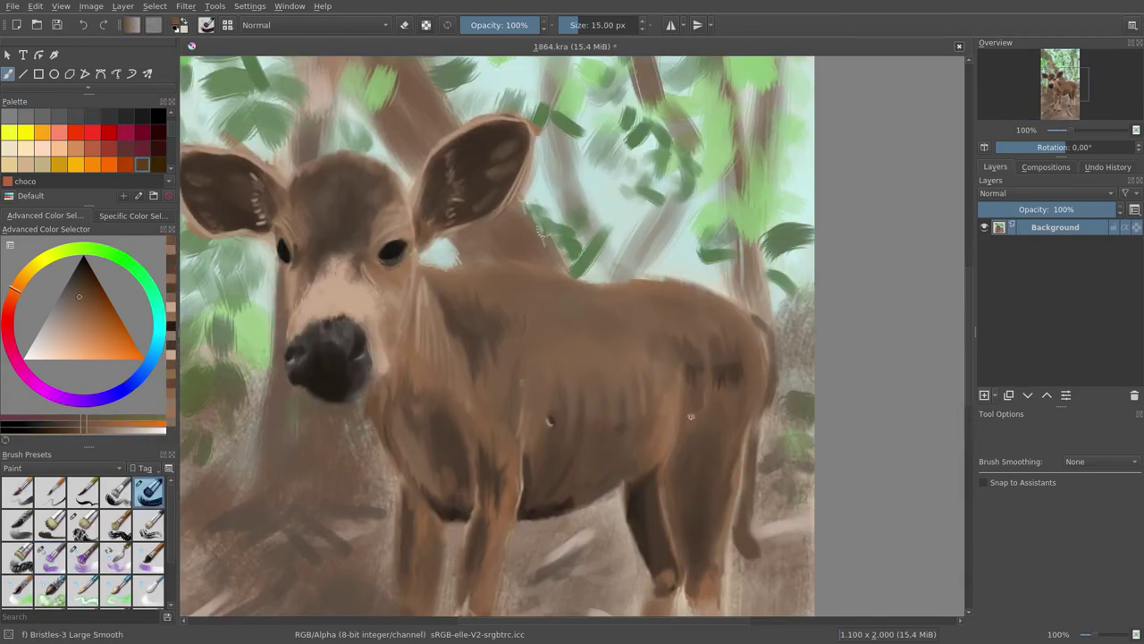
pyautogui.moveTo(637, 425); pyautogui.dragTo(662, 450)
pyautogui.keyDown('ctrl'); pyautogui.click(522, 292); pyautogui.keyUp('ctrl')
pyautogui.keyDown('ctrl'); pyautogui.click(549, 314); pyautogui.keyUp('ctrl')
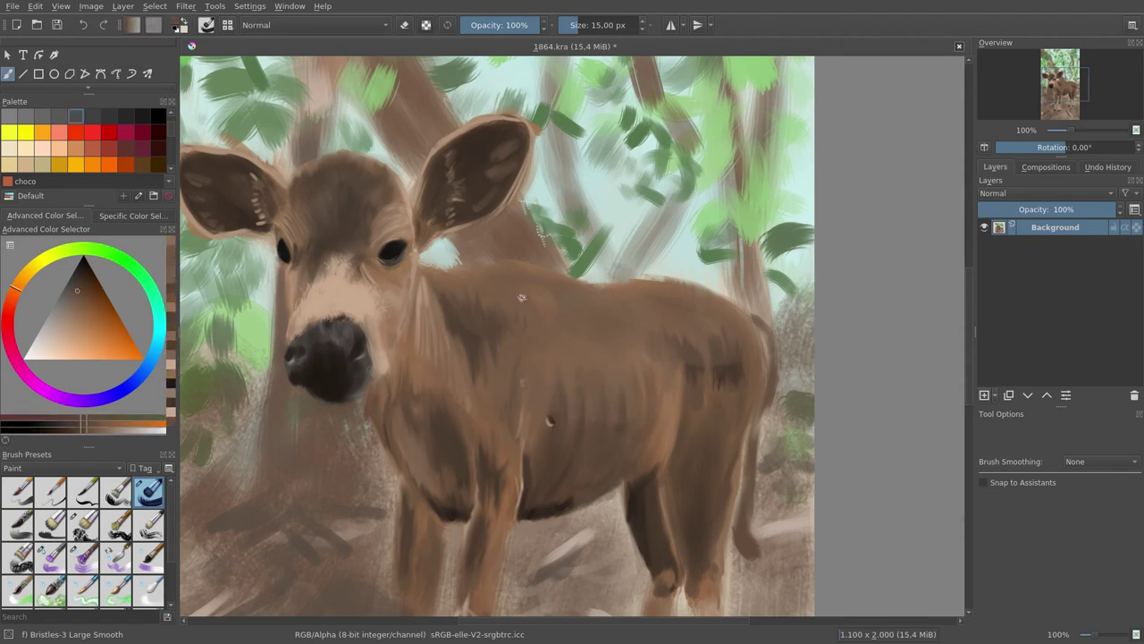
pyautogui.keyDown('ctrl'); pyautogui.click(528, 283); pyautogui.keyUp('ctrl')
pyautogui.press('/')
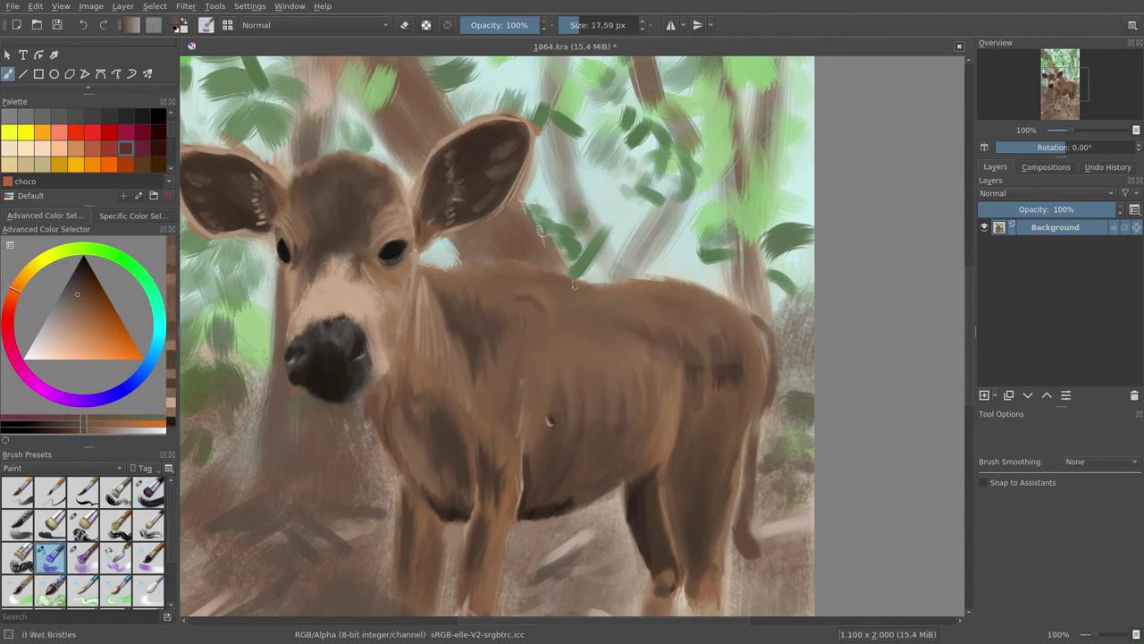
pyautogui.press('-')
pyautogui.press('-')
# Step: Darken the lower-left tree trunk and ground with dark brown Bristles-3 Large Smooth strokes
pyautogui.keyDown('ctrl'); pyautogui.click(429, 356); pyautogui.keyUp('ctrl')
pyautogui.press('/')
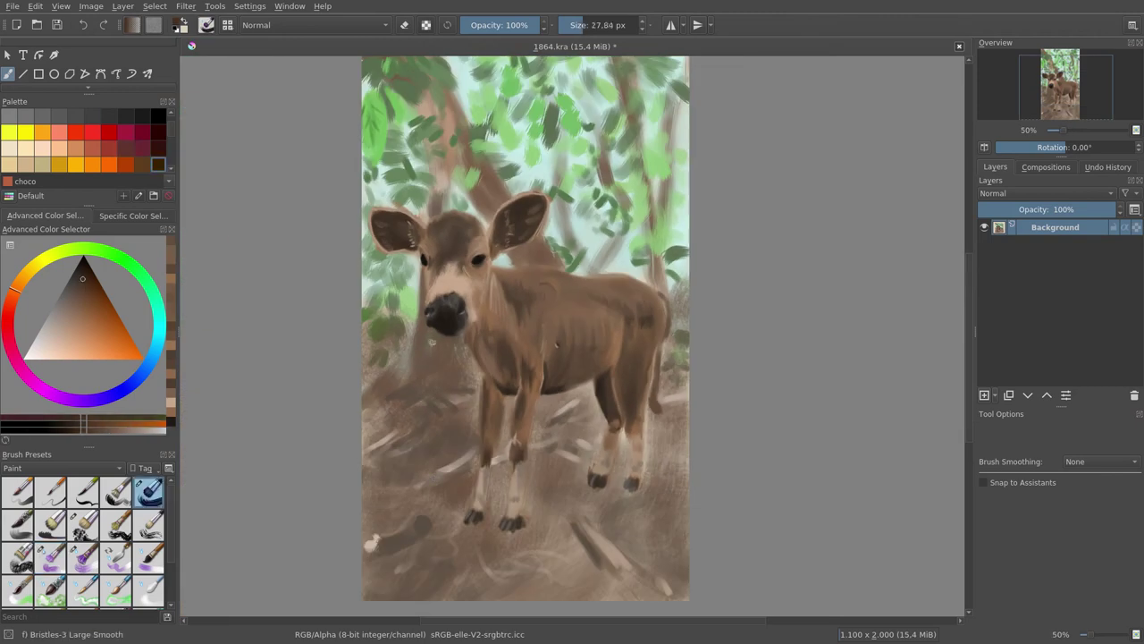
pyautogui.moveTo(413, 480)
pyautogui.mouseDown()
pyautogui.moveTo(456, 344)
pyautogui.moveTo(375, 406)
pyautogui.mouseUp()
pyautogui.press(']')
pyautogui.moveTo(411, 353); pyautogui.dragTo(367, 451)
pyautogui.moveTo(430, 483)
pyautogui.mouseDown()
pyautogui.moveTo(379, 558)
pyautogui.moveTo(510, 501)
pyautogui.mouseUp()
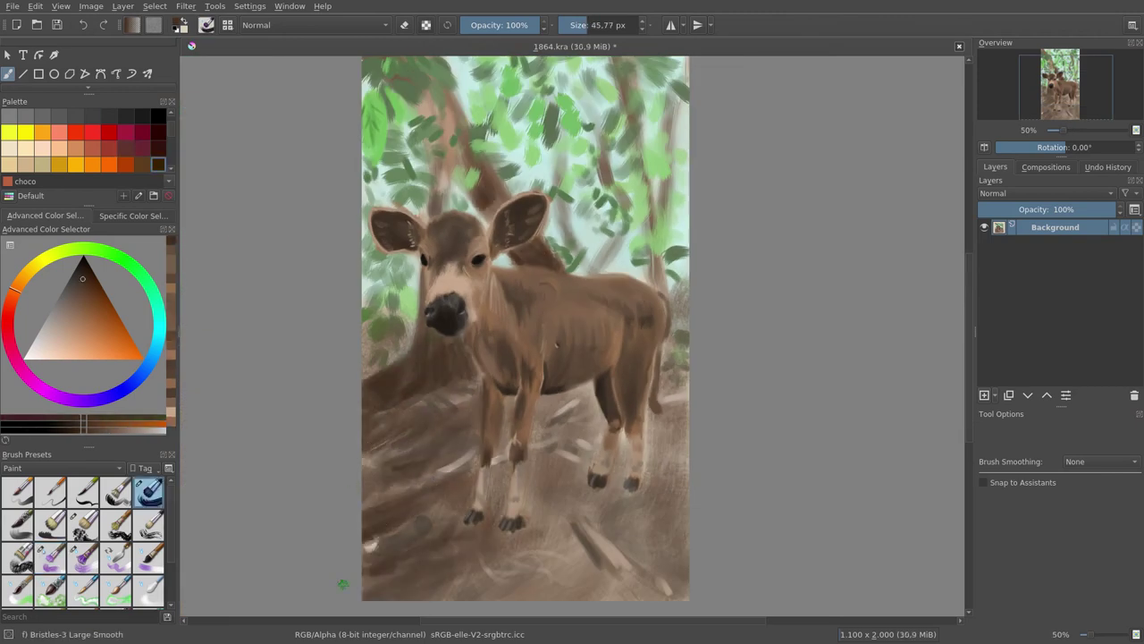
pyautogui.press(']')
# Step: Darken the ground under the belly and around the calf's lower legs with a larger brush
pyautogui.moveTo(375, 581); pyautogui.dragTo(554, 572)
pyautogui.moveTo(545, 385)
pyautogui.mouseDown()
pyautogui.moveTo(599, 430)
pyautogui.moveTo(581, 536)
pyautogui.mouseUp()
pyautogui.moveTo(679, 394)
pyautogui.mouseDown()
pyautogui.moveTo(640, 483)
pyautogui.moveTo(447, 590)
pyautogui.mouseUp()
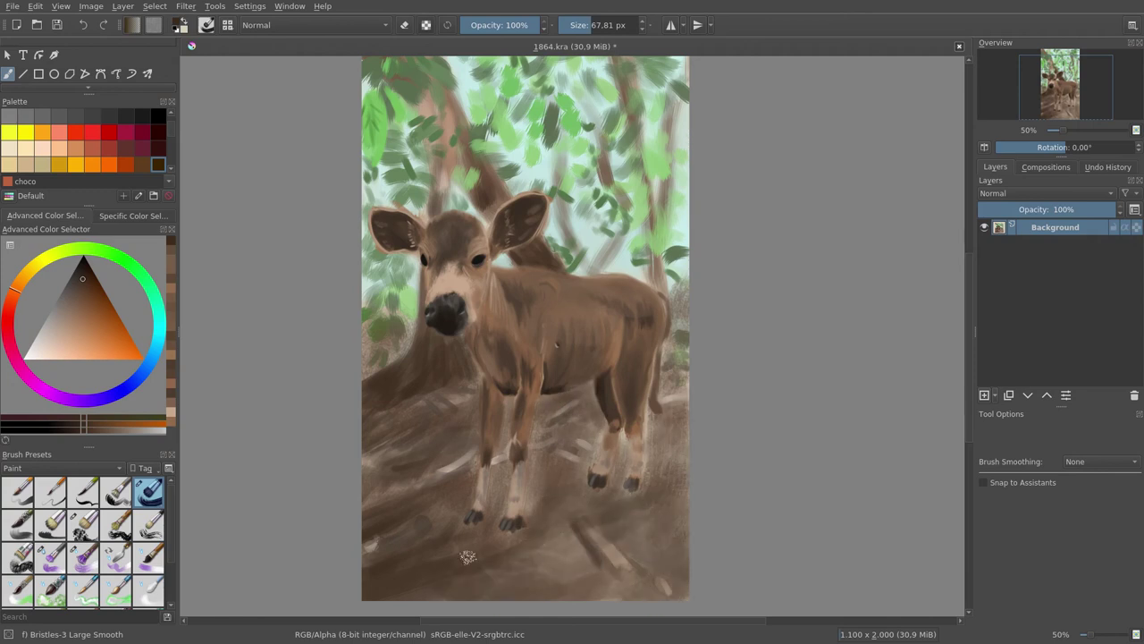
pyautogui.moveTo(590, 537); pyautogui.dragTo(438, 599)
pyautogui.press(']')
pyautogui.moveTo(536, 429); pyautogui.dragTo(509, 536)
# Step: Paint scattered dark-brown litter strands across the ground and try the Wet Textured Soft brush
pyautogui.press('[')
pyautogui.press('[')
pyautogui.press('[')
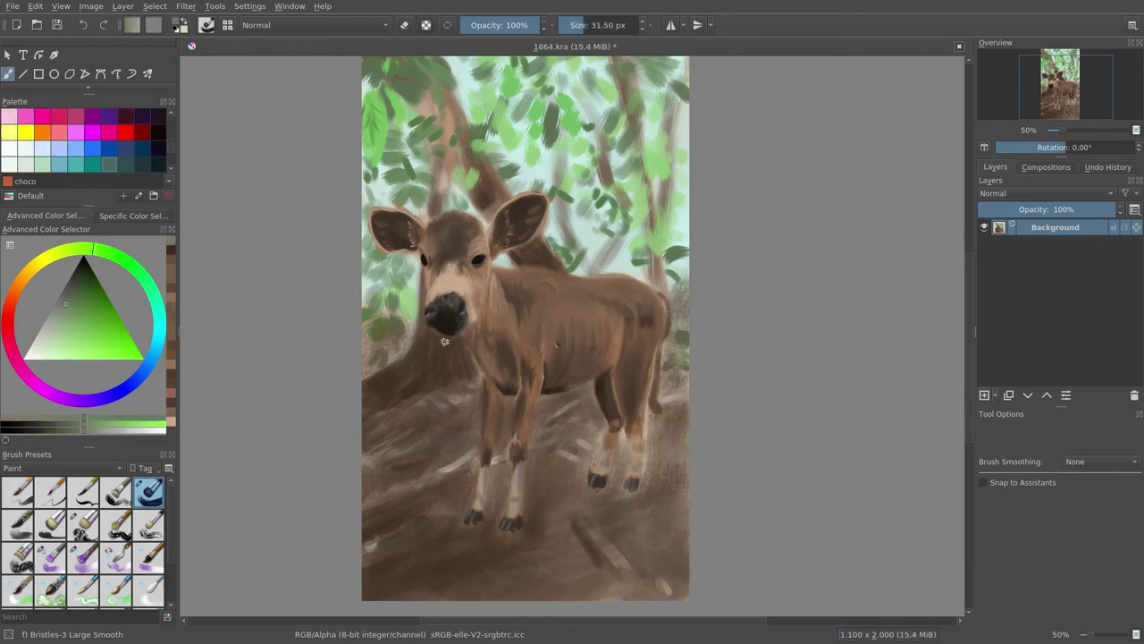
pyautogui.keyDown('ctrl'); pyautogui.click(406, 424); pyautogui.keyUp('ctrl')
pyautogui.moveTo(376, 505); pyautogui.dragTo(447, 501)
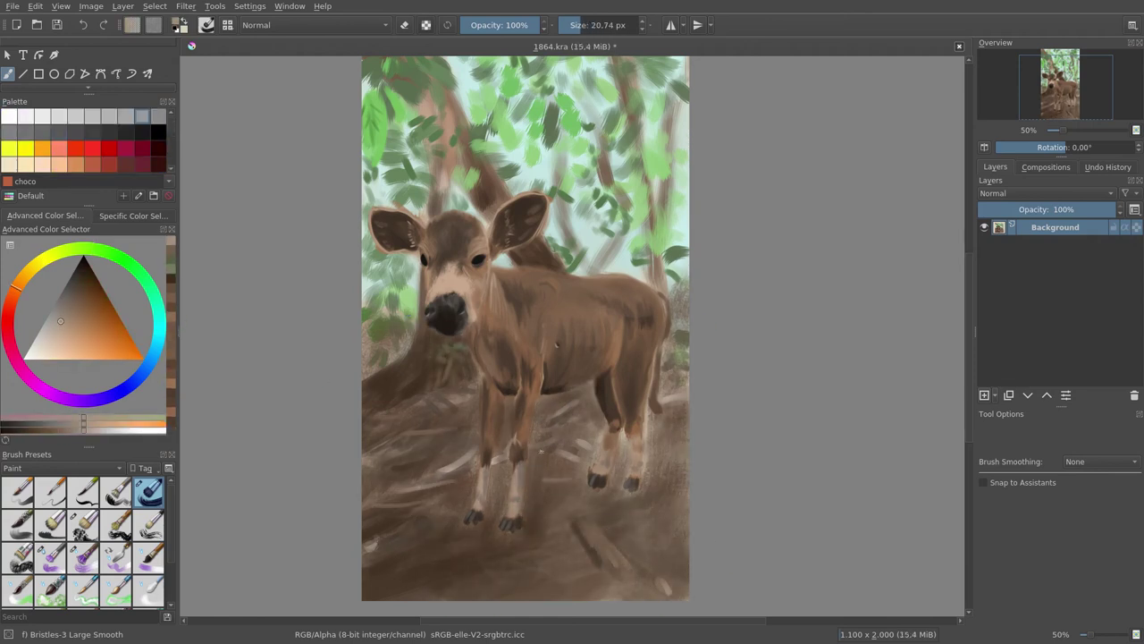
pyautogui.moveTo(464, 563); pyautogui.dragTo(541, 554)
pyautogui.moveTo(672, 518); pyautogui.dragTo(681, 537)
pyautogui.press(']')
pyautogui.moveTo(366, 554); pyautogui.dragTo(390, 487)
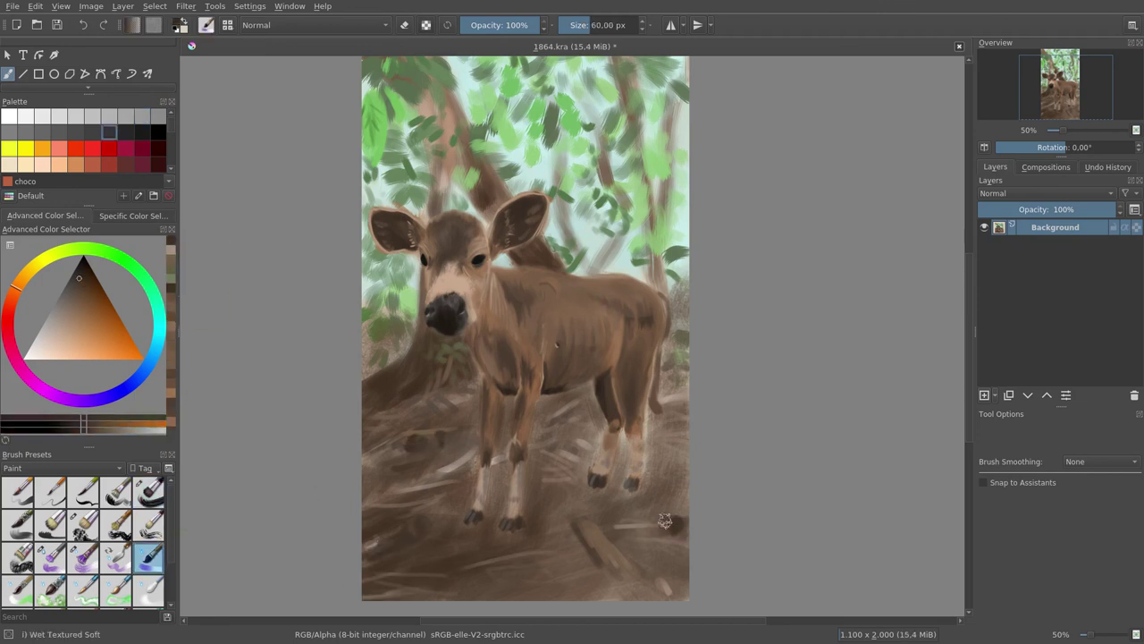
pyautogui.click(149, 556)
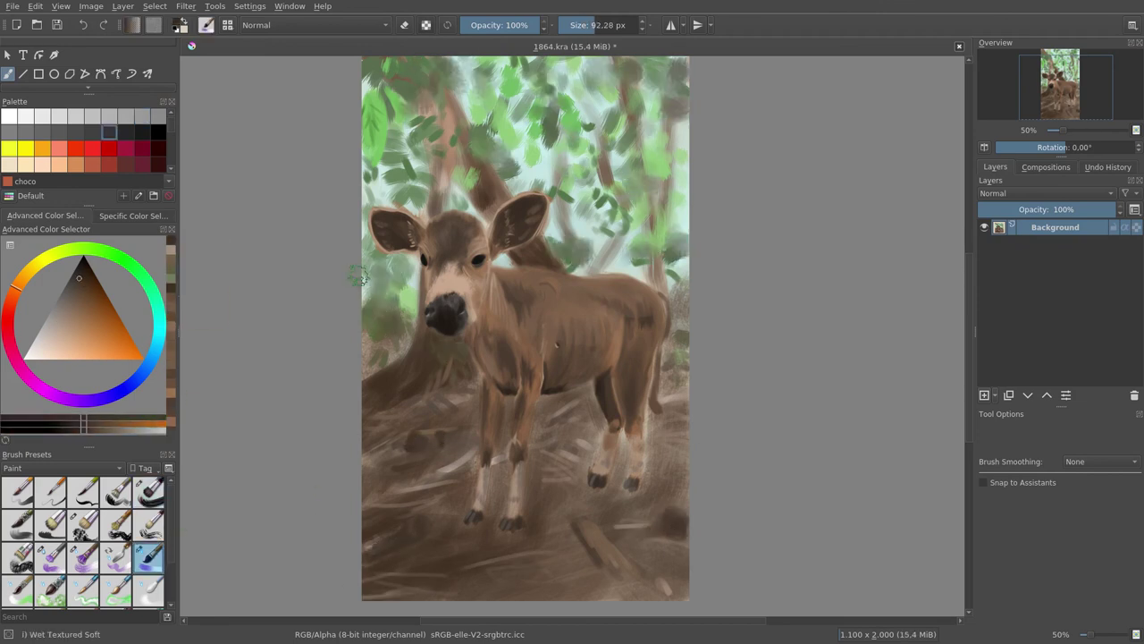
pyautogui.press('/')
# Step: Zoom in on the calf's eye with a small brush, picking darker and greyish-brown colours
pyautogui.press('1')
pyautogui.scroll(2, 490, 287)
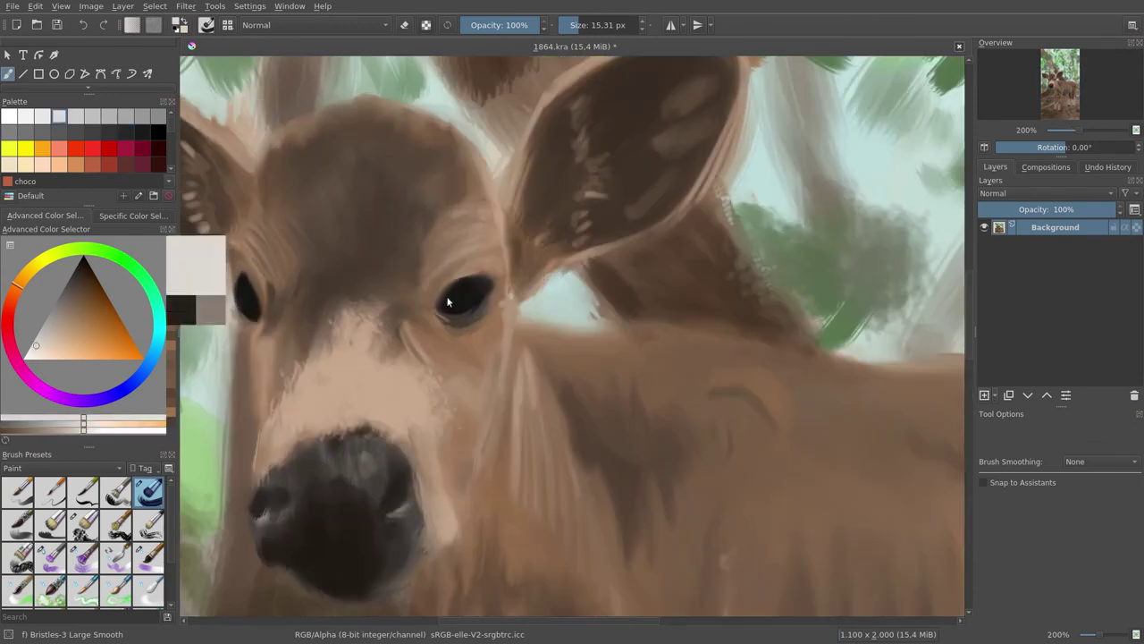
pyautogui.press('[')
pyautogui.press('[')
pyautogui.press('[')
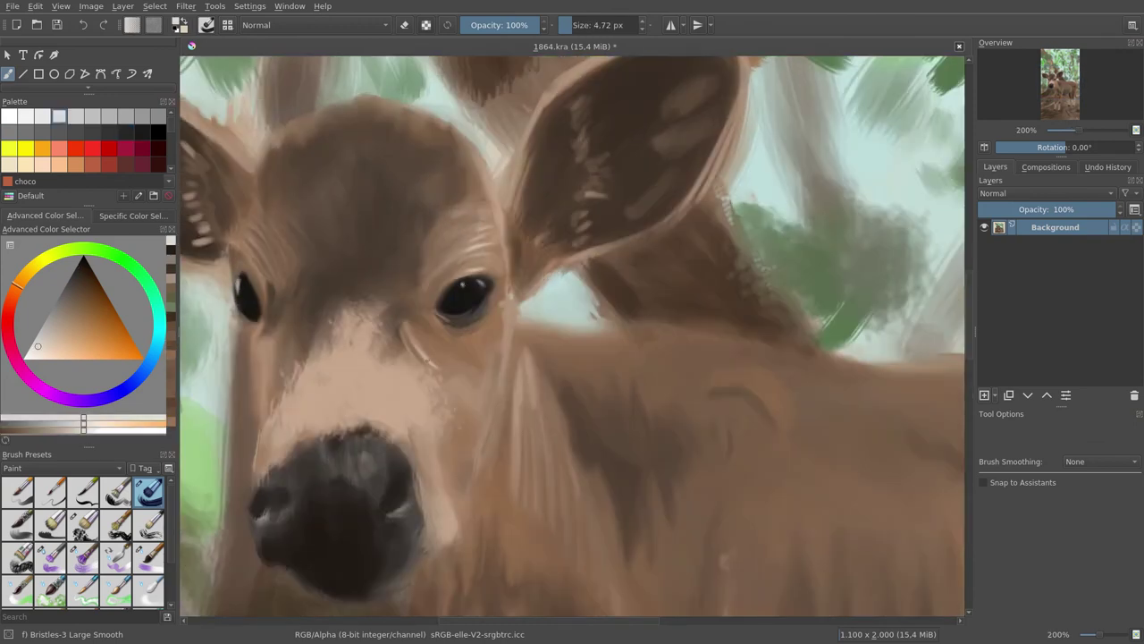
pyautogui.scroll(-3, 515, 219)
pyautogui.keyDown('ctrl'); pyautogui.click(624, 498); pyautogui.keyUp('ctrl')
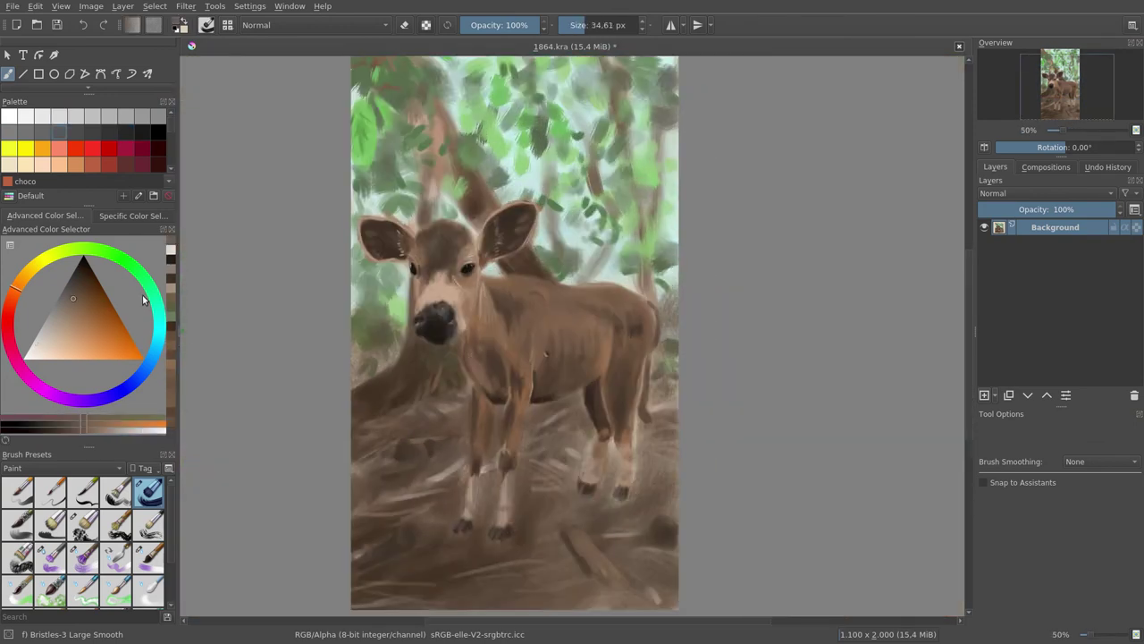
pyautogui.keyDown('ctrl'); pyautogui.click(476, 526); pyautogui.keyUp('ctrl')
pyautogui.press('[')
pyautogui.press('[')
pyautogui.press('[')
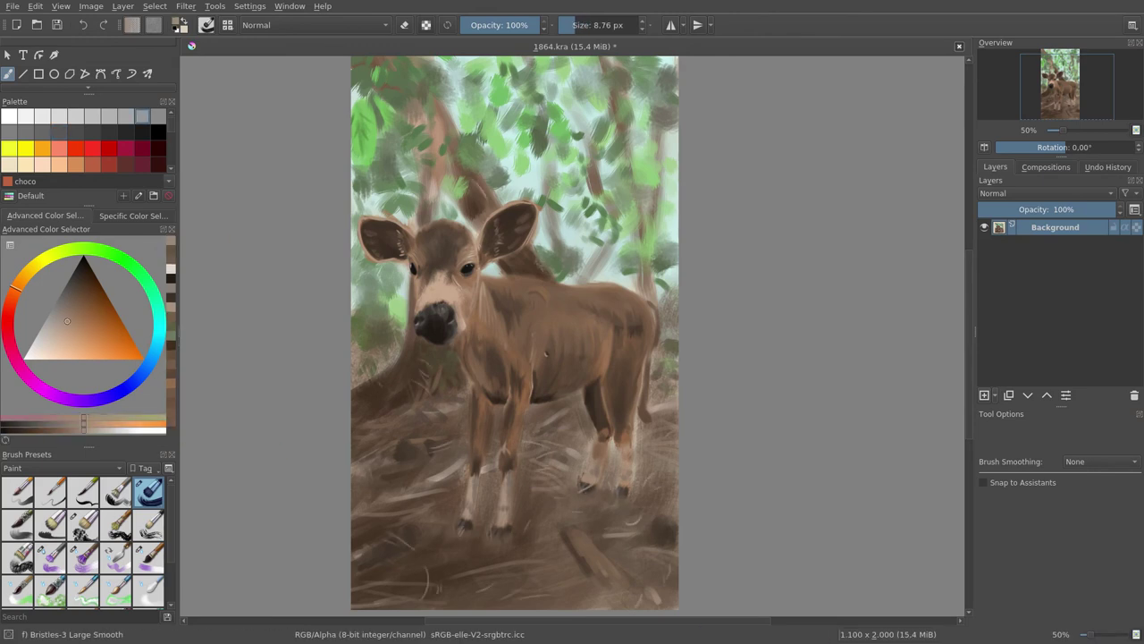
pyautogui.click(52, 556)
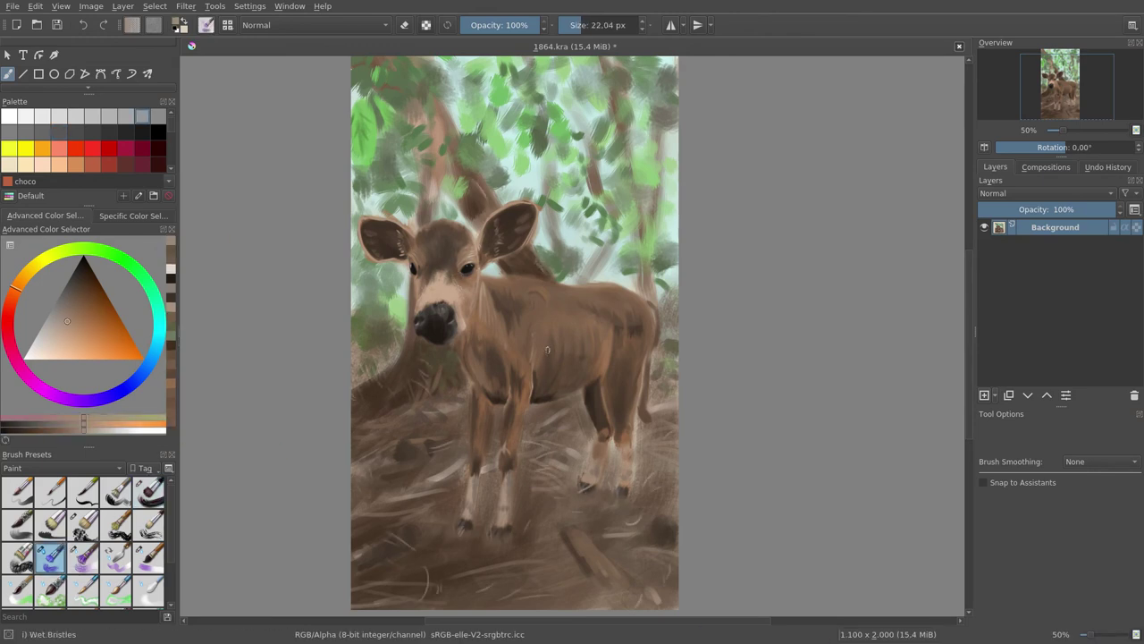
pyautogui.scroll(-1, 547, 349)
pyautogui.scroll(1, 547, 348)
pyautogui.press('/')
pyautogui.scroll(3, 638, 439)
# Step: Switch to canvas-only mode with Tab to view the finished forest calf painting
pyautogui.scroll(-4, 653, 473)
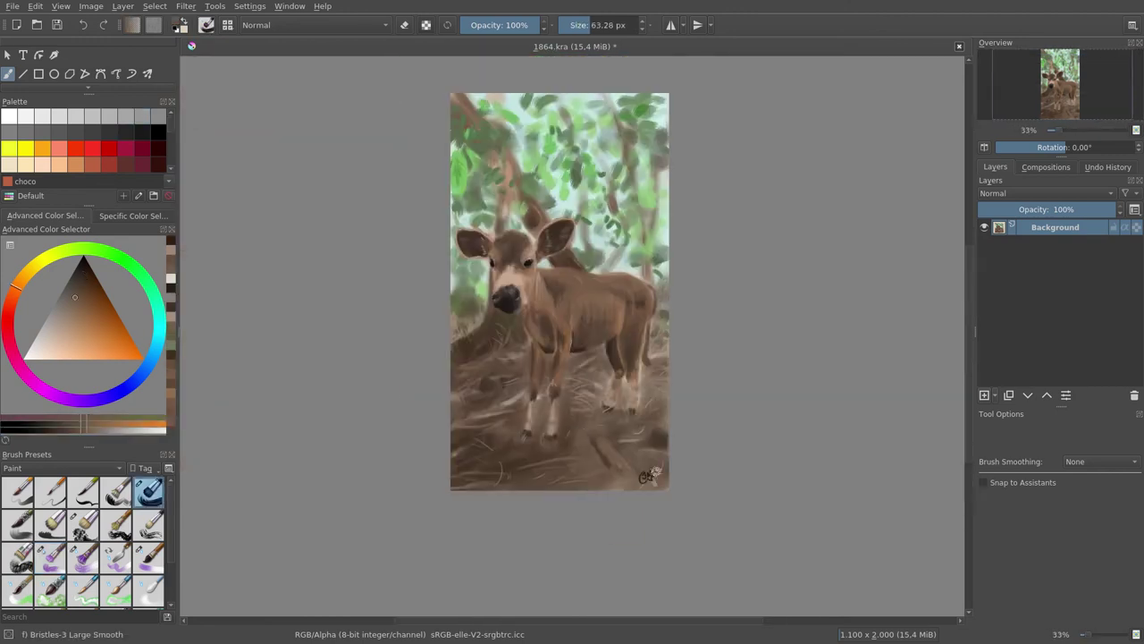
pyautogui.press('Tab')
pyautogui.scroll(1, 380, 301)
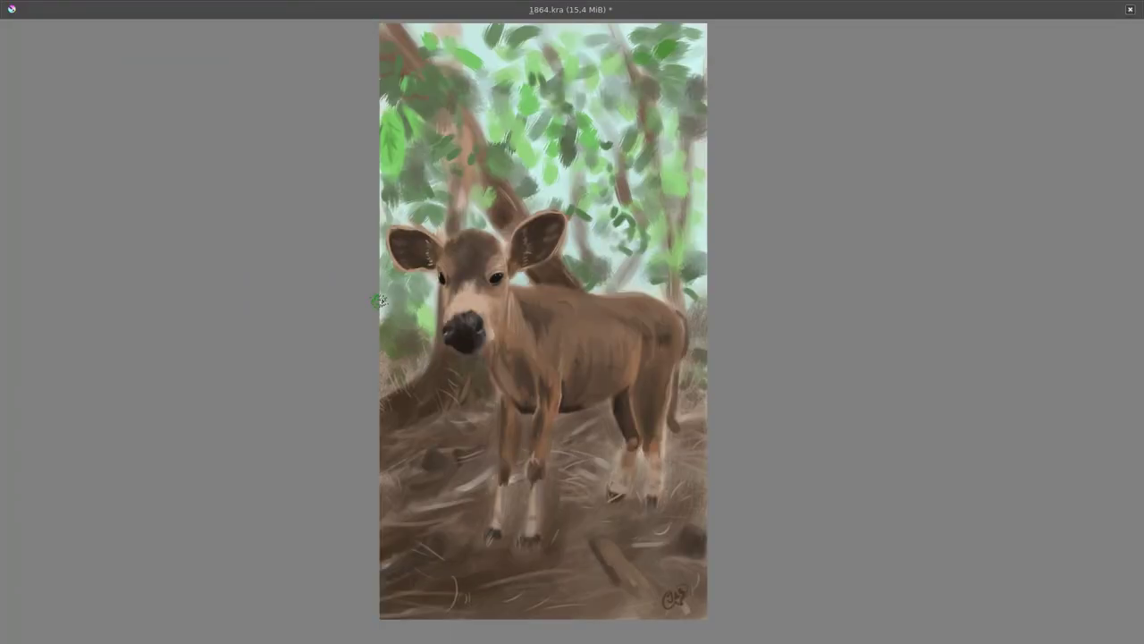